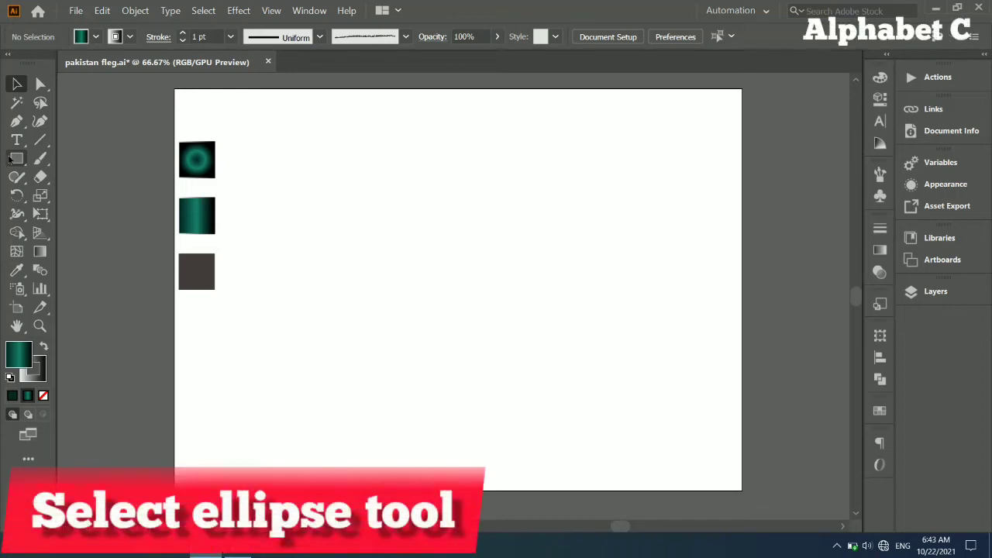
Draw a 4.43 in teal-gradient circle and move it toward the page centre
{"action": "right_click", "coordinate": [16, 158]}
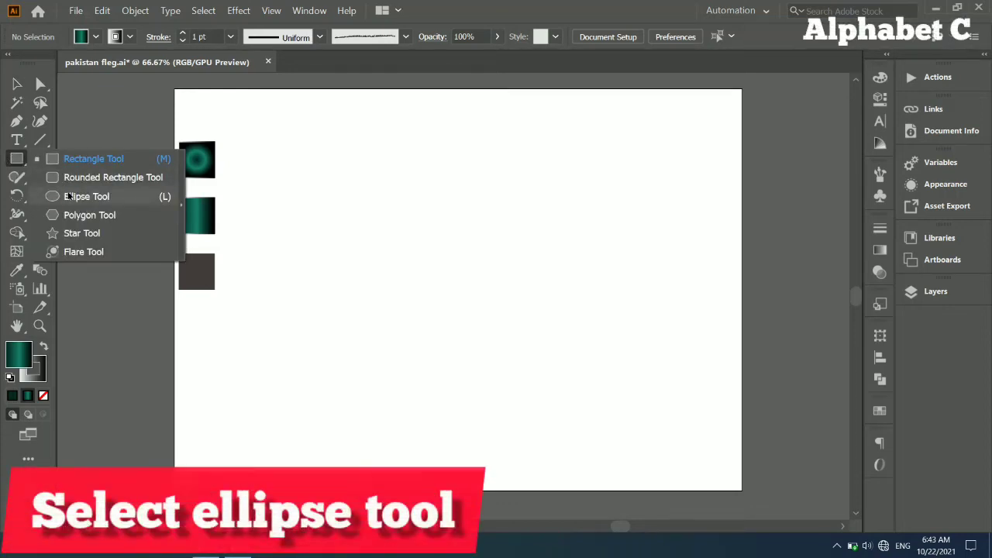
{"action": "left_click", "coordinate": [70, 195]}
{"action": "left_click_drag", "start_coordinate": [389, 189], "coordinate": [569, 401]}
{"action": "left_click", "coordinate": [17, 84]}
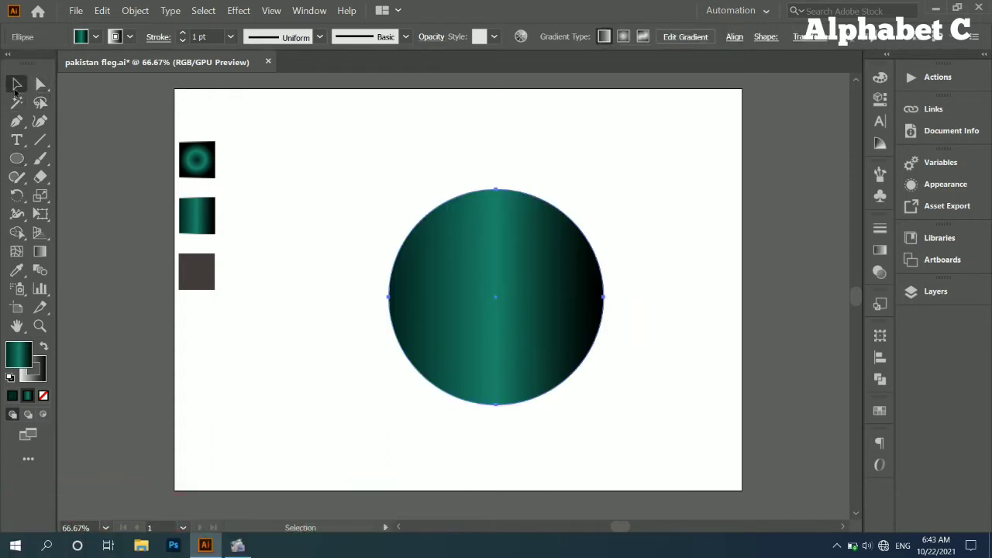
{"action": "mouse_move", "coordinate": [512, 284]}
{"action": "left_mouse_down"}
{"action": "mouse_move", "coordinate": [483, 268]}
{"action": "mouse_move", "coordinate": [482, 277]}
{"action": "left_mouse_up"}
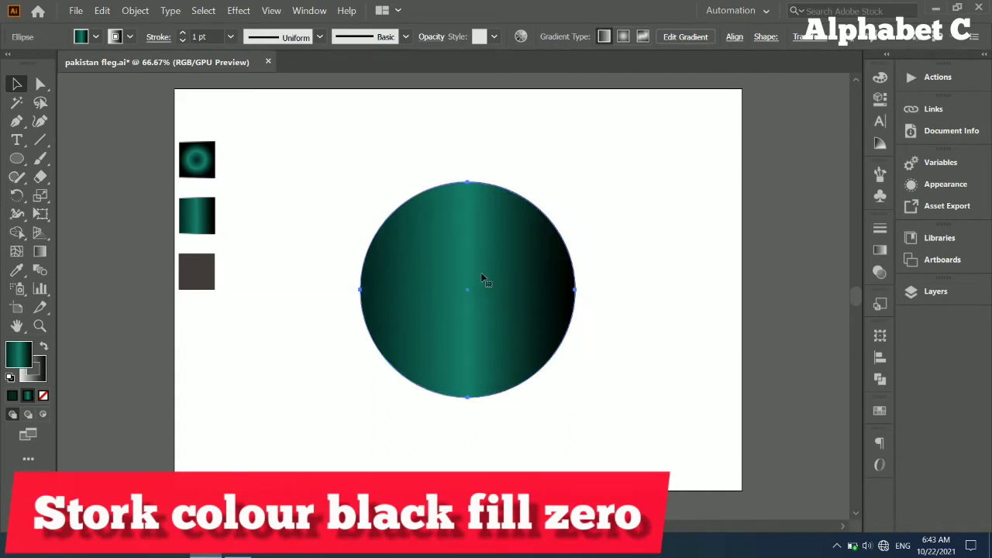
Give the circle a black stroke and no fill
{"action": "left_click", "coordinate": [38, 364]}
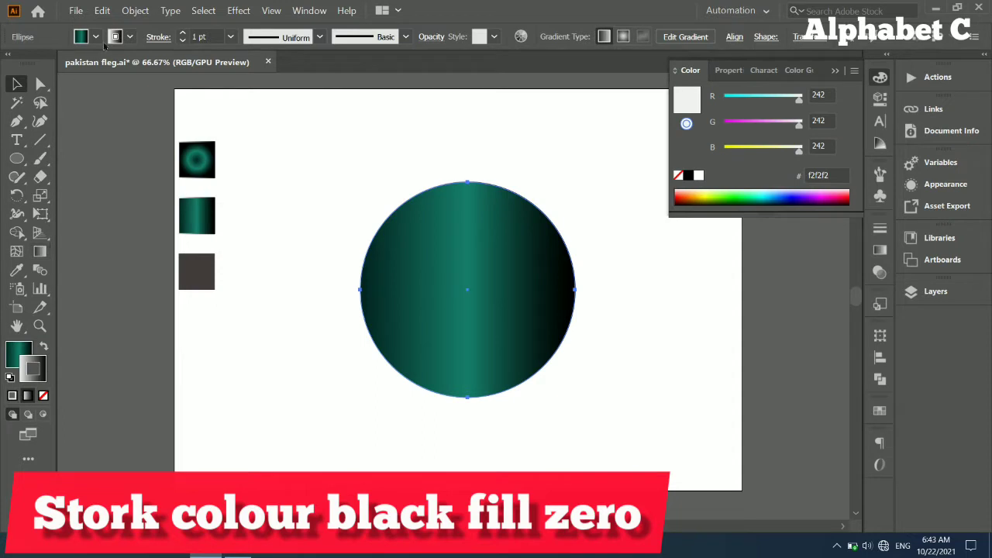
{"action": "left_click", "coordinate": [130, 37]}
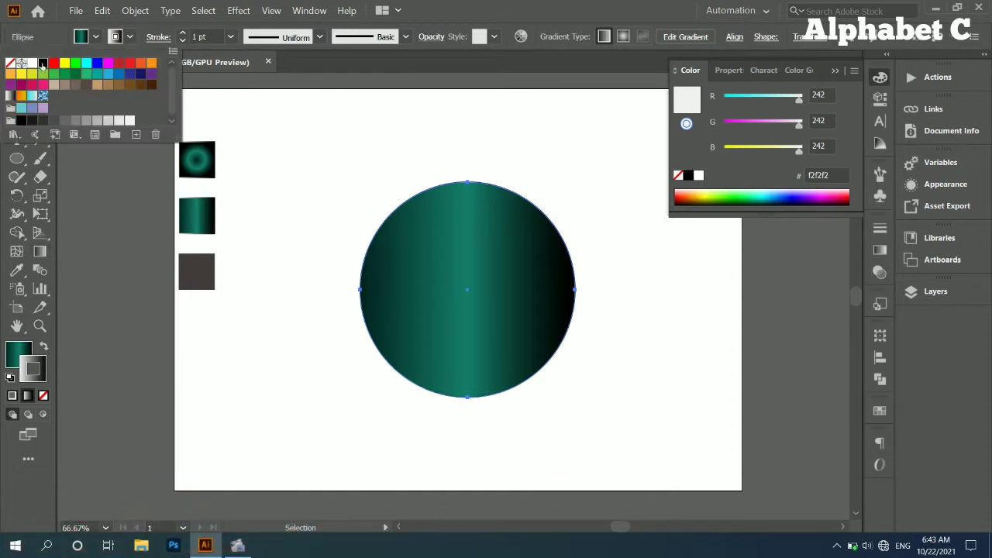
{"action": "left_click", "coordinate": [43, 63]}
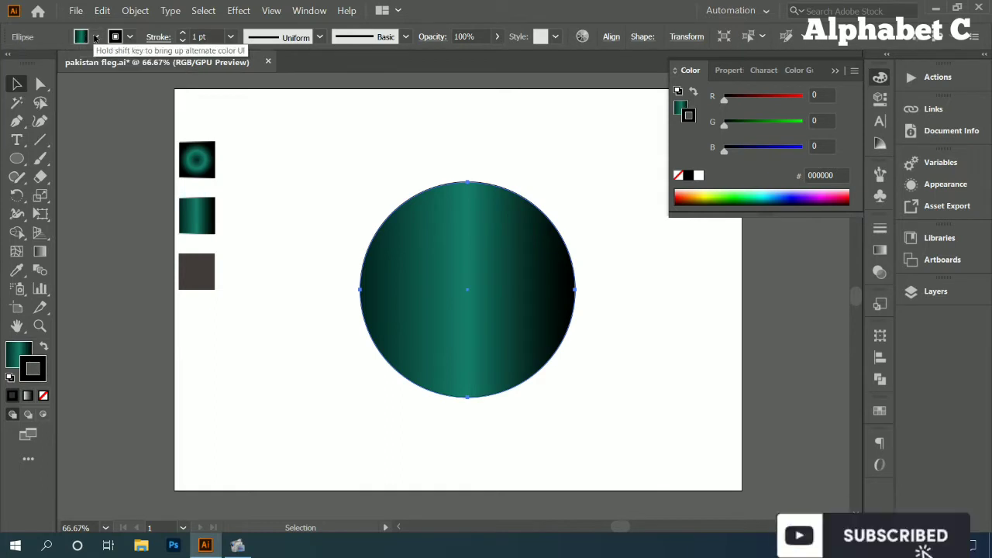
{"action": "left_click", "coordinate": [89, 38]}
{"action": "left_click", "coordinate": [10, 63]}
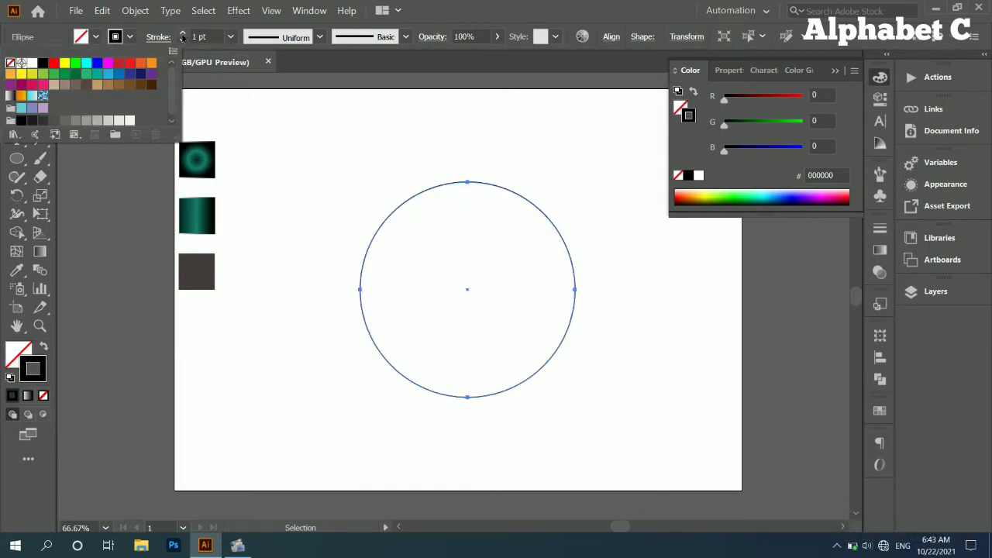
{"action": "left_click", "coordinate": [183, 39]}
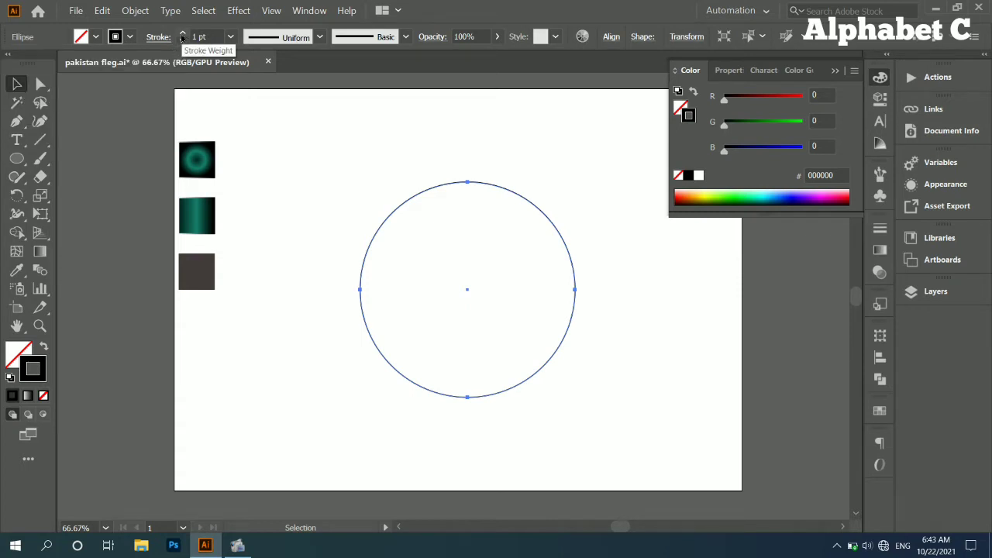
{"action": "left_click", "coordinate": [353, 179]}
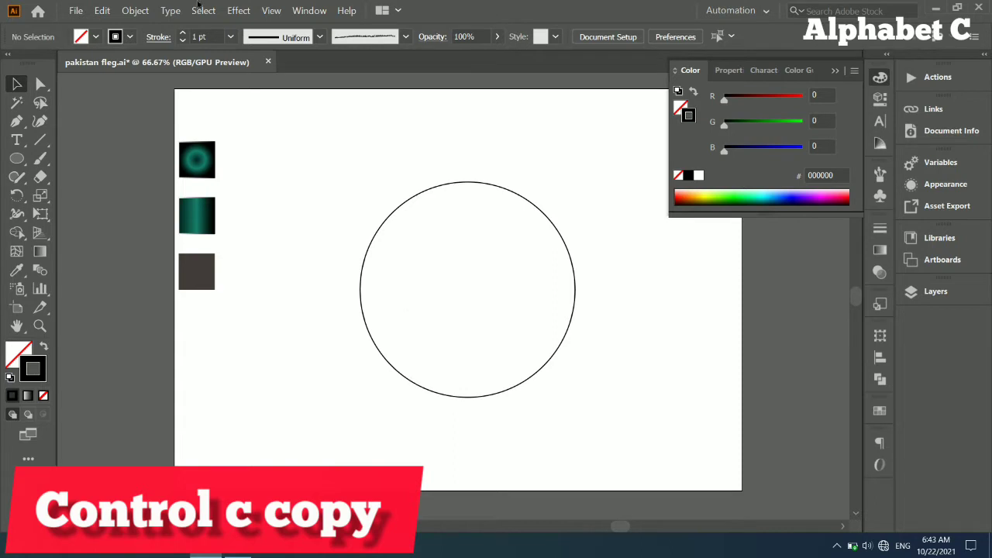
Stack duplicates of the circle using Paste in Back and Paste in Place
{"action": "left_click", "coordinate": [102, 11]}
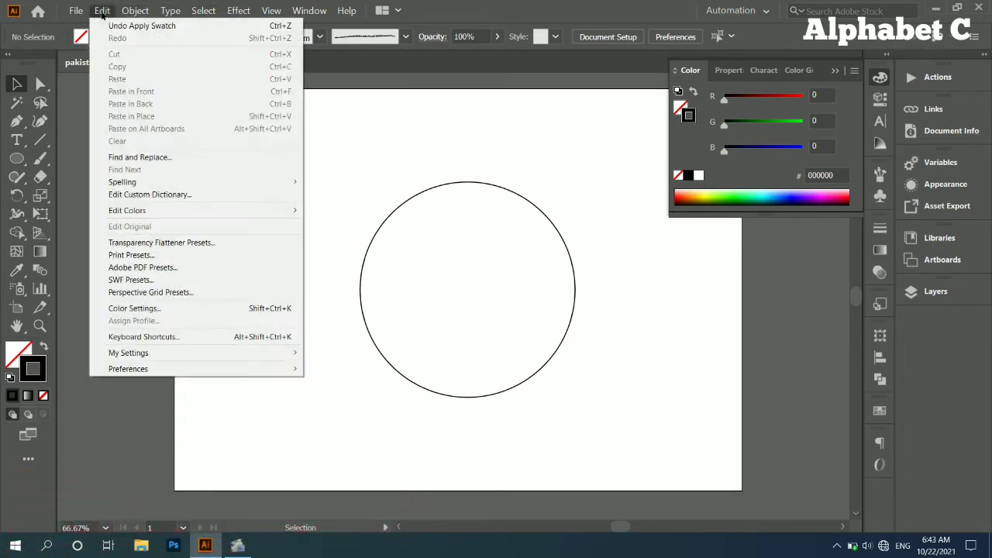
{"action": "key", "text": "ctrl+b"}
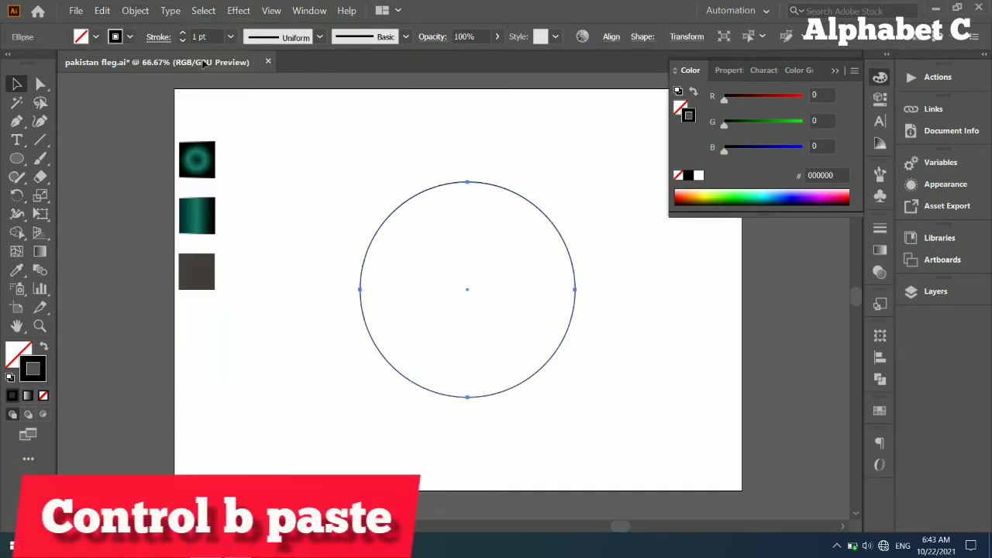
{"action": "left_click", "coordinate": [102, 11]}
{"action": "left_click", "coordinate": [126, 70]}
{"action": "left_click", "coordinate": [101, 11]}
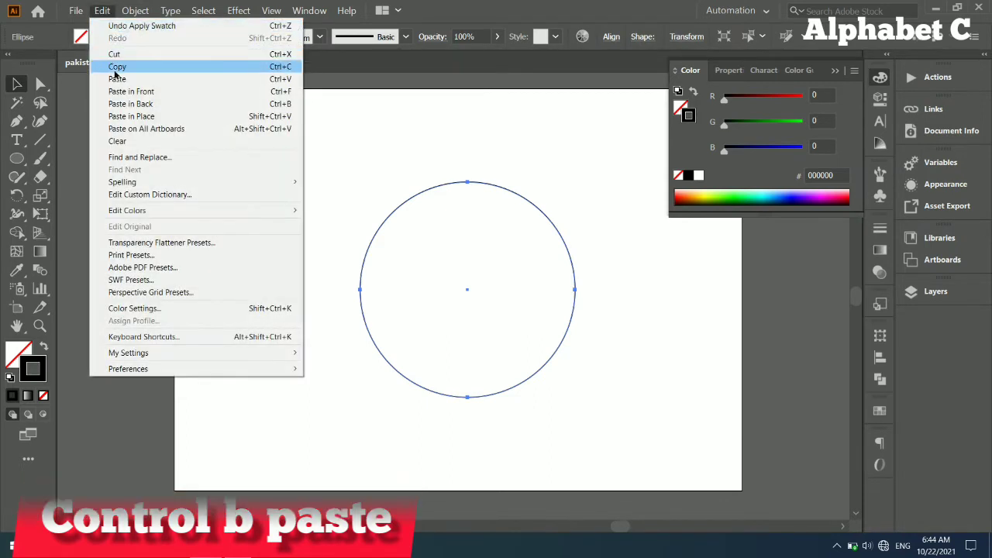
{"action": "left_click", "coordinate": [140, 120]}
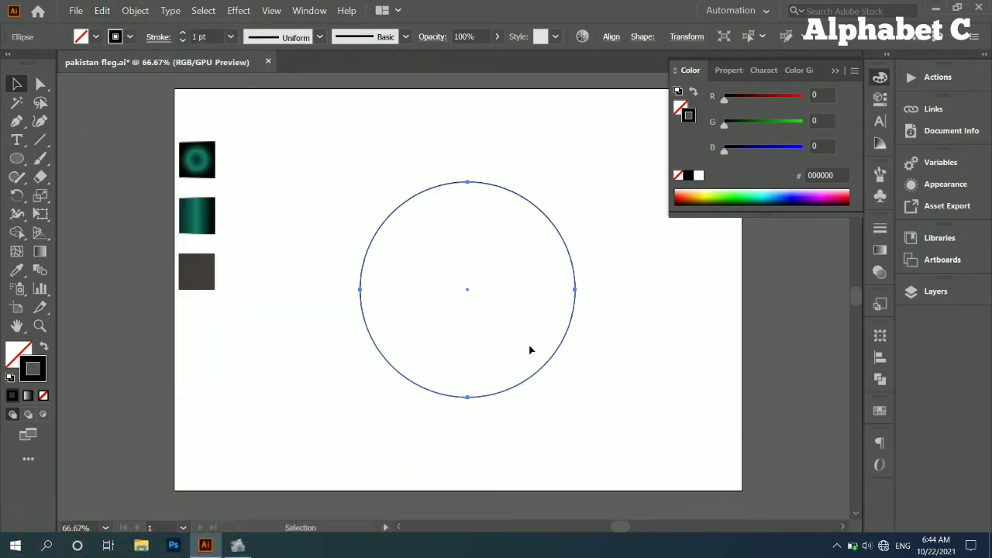
Scale the copy into a smaller concentric circle and duplicate it 0.39 in to the right
{"action": "left_click", "coordinate": [40, 214]}
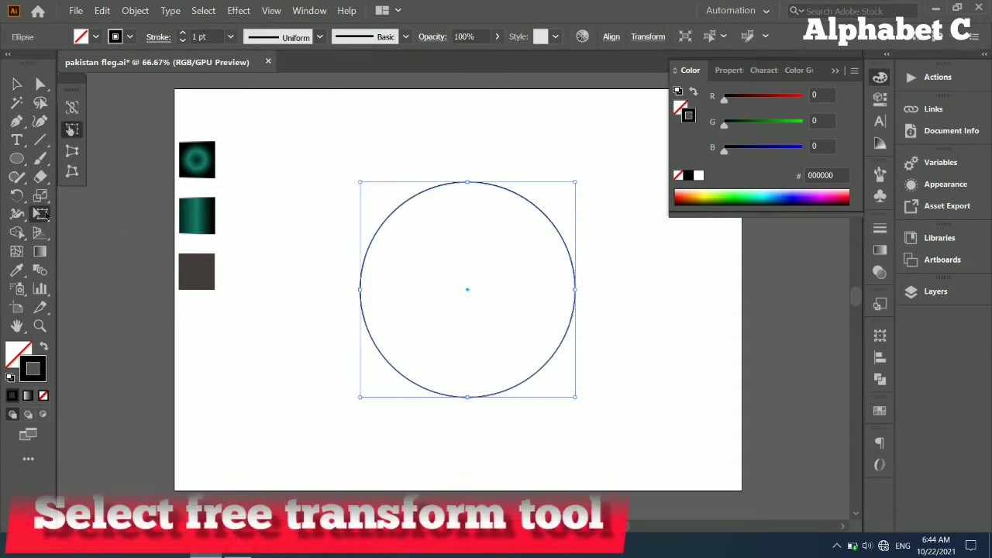
{"action": "left_click_drag", "start_coordinate": [571, 392], "coordinate": [549, 375]}
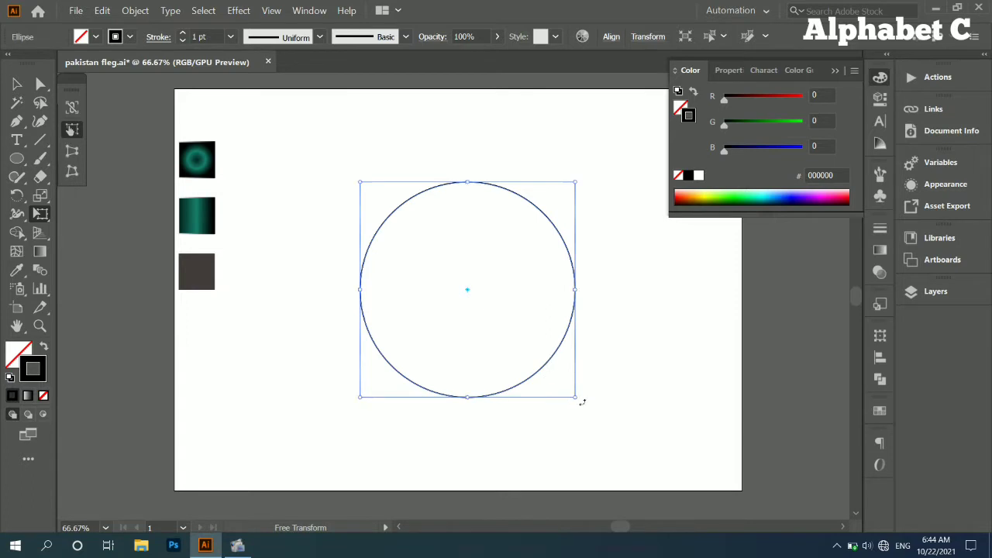
{"action": "mouse_move", "coordinate": [550, 375]}
{"action": "left_mouse_down"}
{"action": "mouse_move", "coordinate": [562, 384]}
{"action": "mouse_move", "coordinate": [556, 377]}
{"action": "left_mouse_up"}
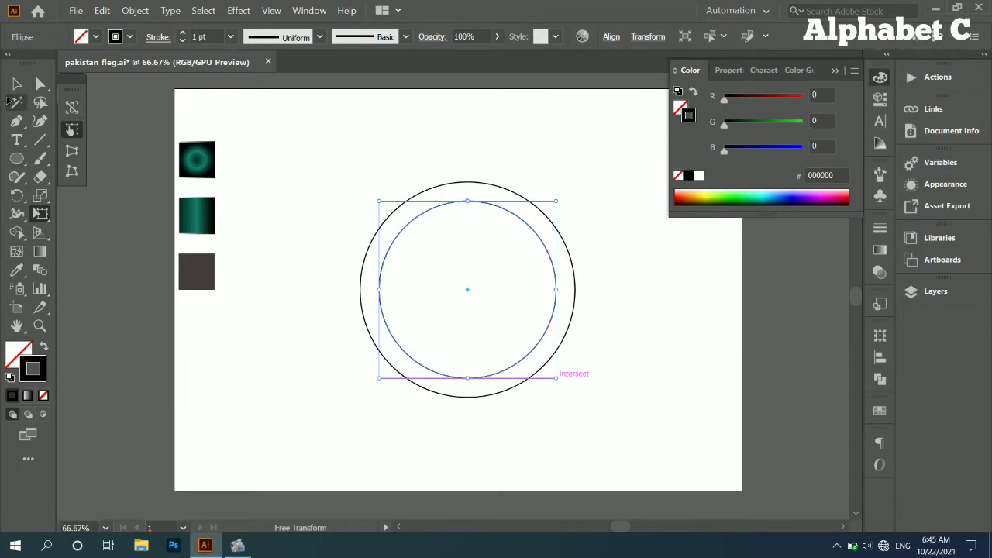
{"action": "left_click", "coordinate": [16, 84]}
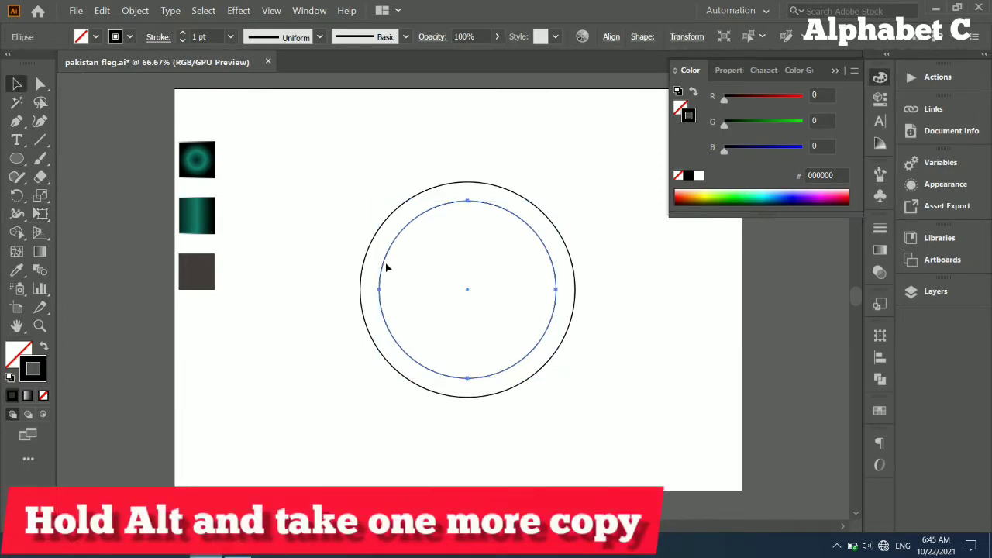
{"action": "left_click_drag", "start_coordinate": [383, 264], "coordinate": [402, 266]}
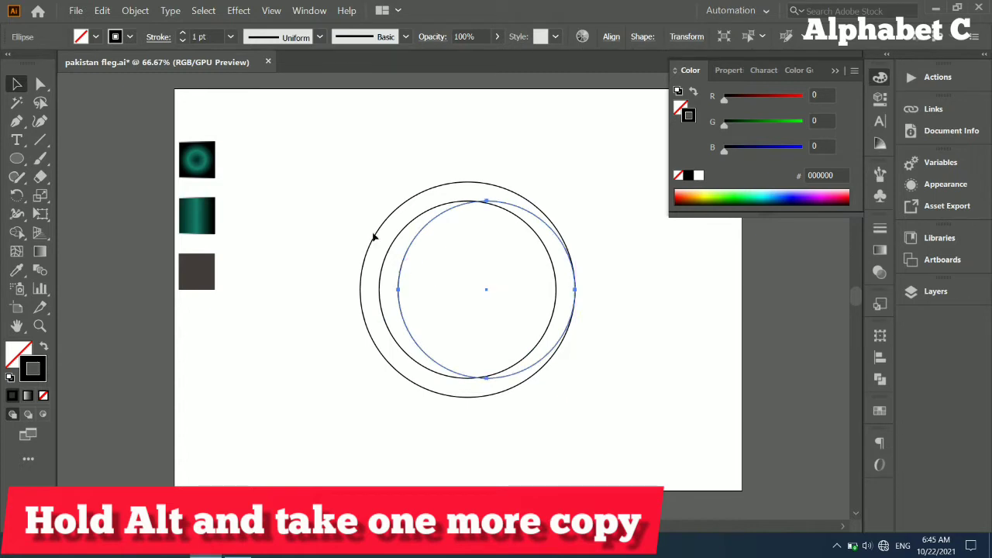
{"action": "left_click", "coordinate": [17, 159]}
{"action": "left_click", "coordinate": [93, 158]}
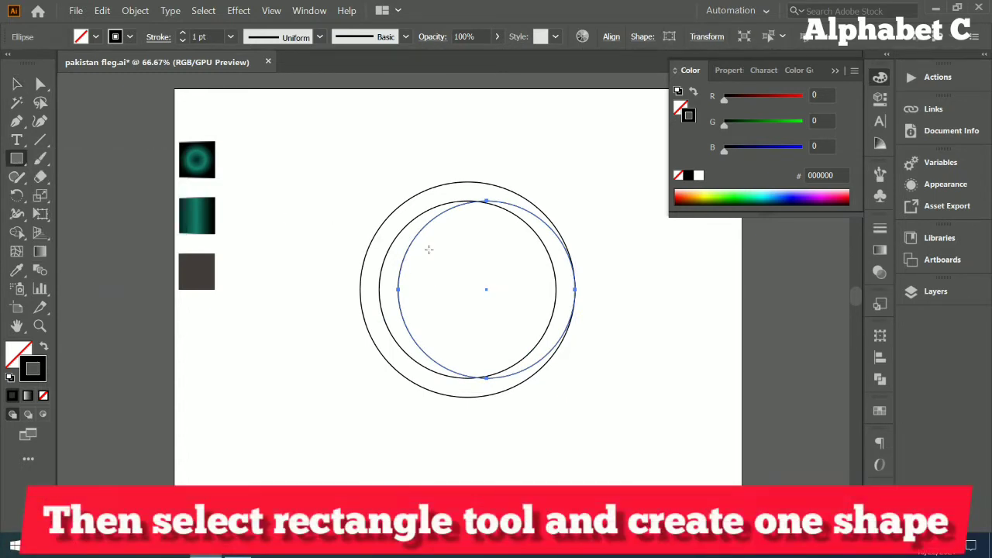
Draw a roughly 3 × 1.6 in rectangle over the circles' right half, nudged slightly down
{"action": "left_click_drag", "start_coordinate": [425, 246], "coordinate": [585, 324]}
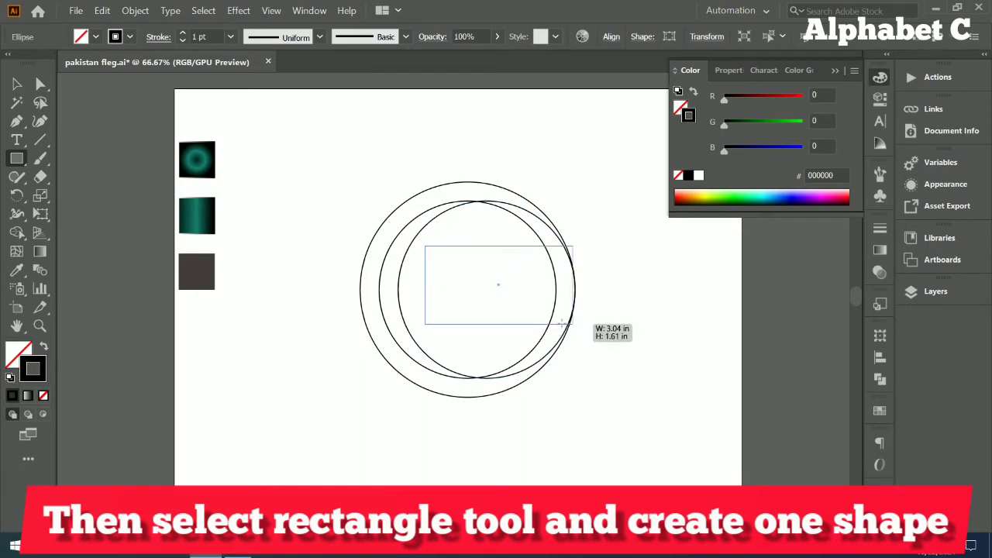
{"action": "left_click_drag", "start_coordinate": [584, 324], "coordinate": [584, 325]}
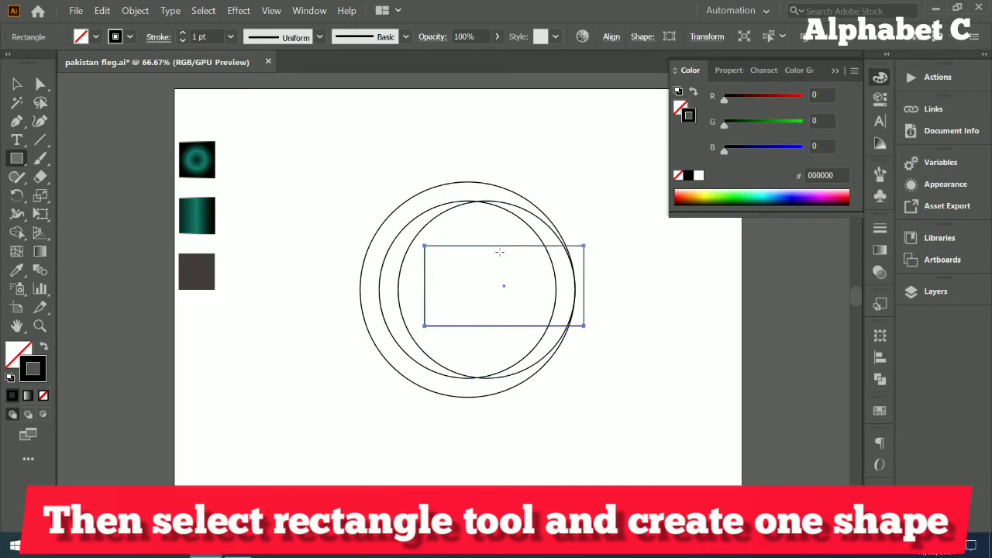
{"action": "key", "text": "v"}
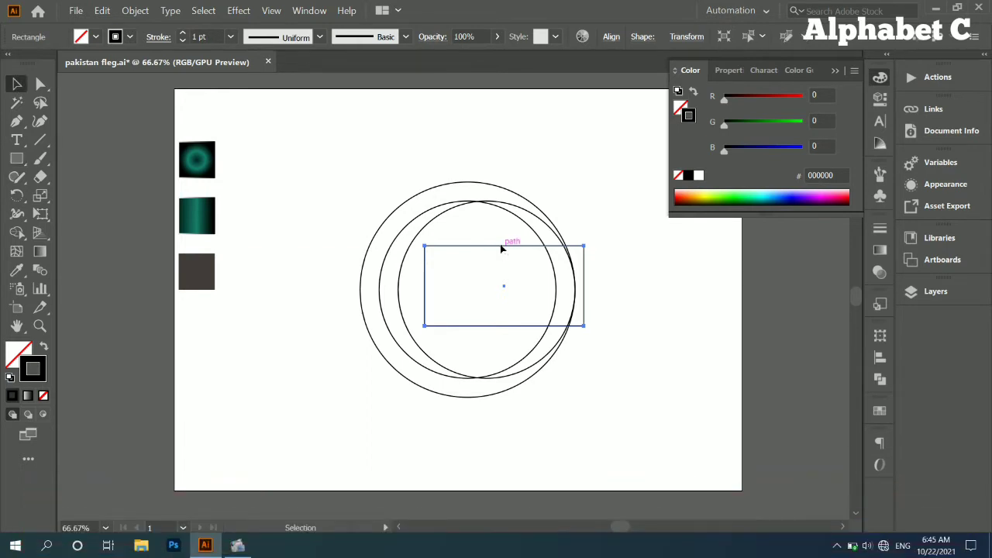
{"action": "mouse_move", "coordinate": [501, 248]}
{"action": "left_mouse_down"}
{"action": "mouse_move", "coordinate": [503, 258]}
{"action": "mouse_move", "coordinate": [502, 249]}
{"action": "left_mouse_up"}
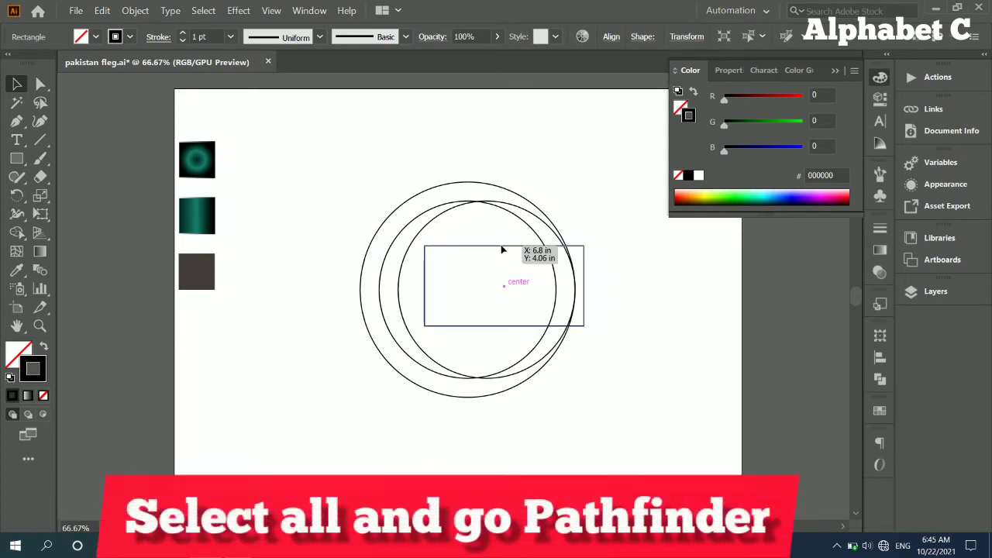
Divide the circles and rectangle with Pathfinder
{"action": "left_click_drag", "start_coordinate": [581, 127], "coordinate": [383, 404]}
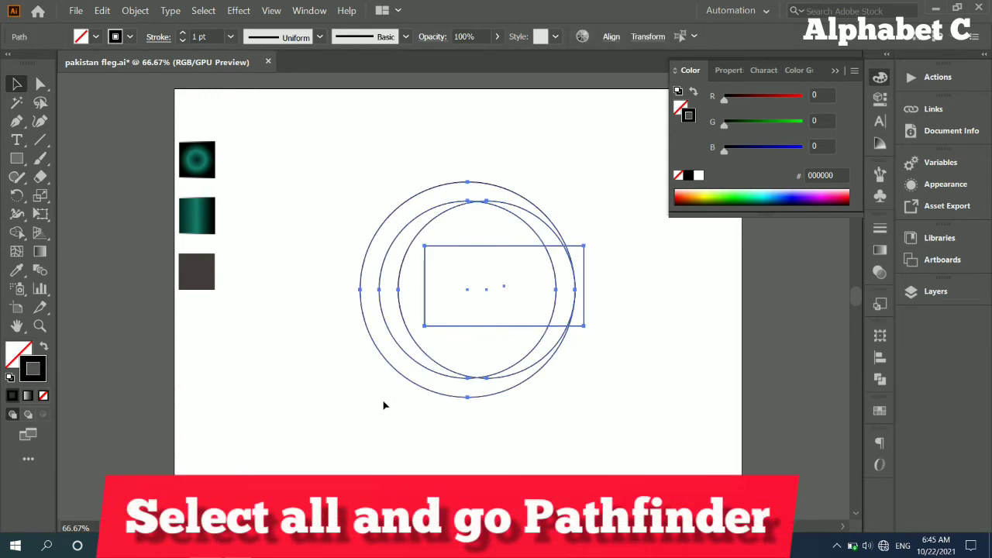
{"action": "left_click", "coordinate": [880, 379]}
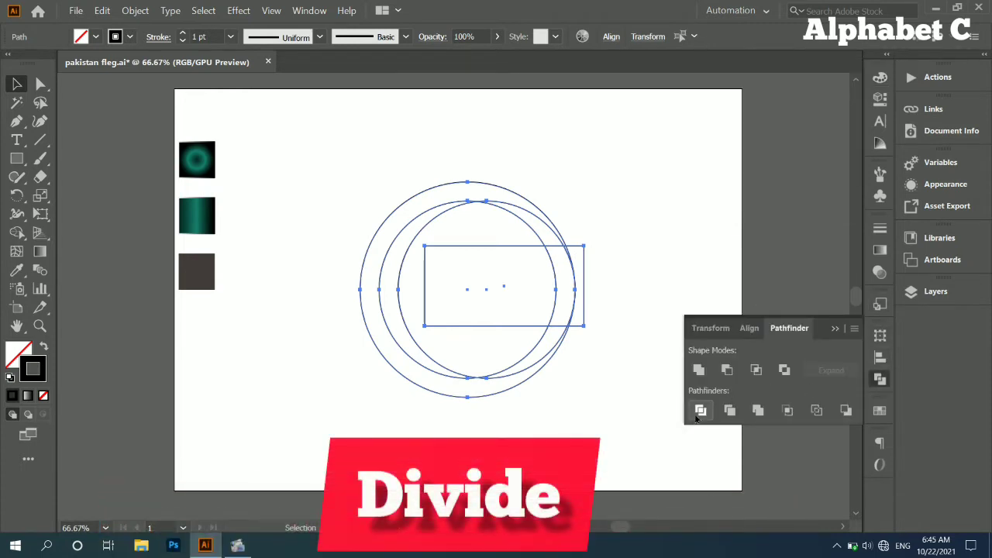
{"action": "left_click", "coordinate": [698, 411]}
Ungroup the divided pieces and delete both rectangle pieces, leaving a right-opening C
{"action": "right_click", "coordinate": [571, 261]}
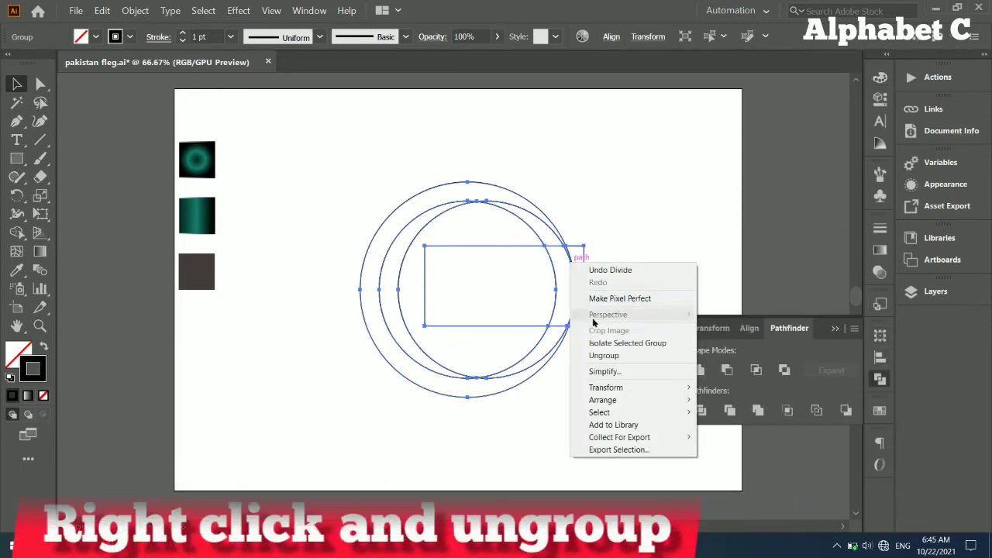
{"action": "left_click", "coordinate": [604, 355]}
{"action": "left_click", "coordinate": [624, 242]}
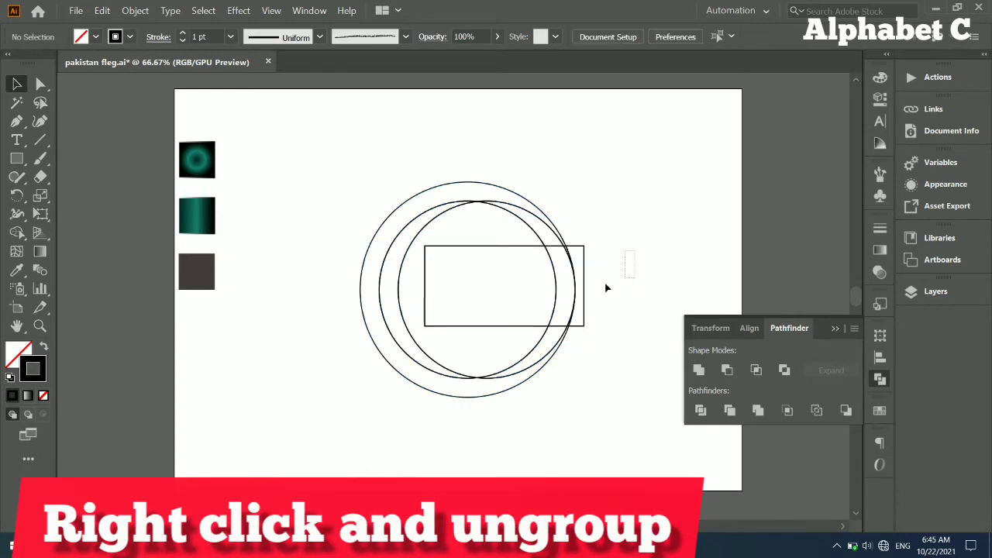
{"action": "left_click", "coordinate": [540, 299]}
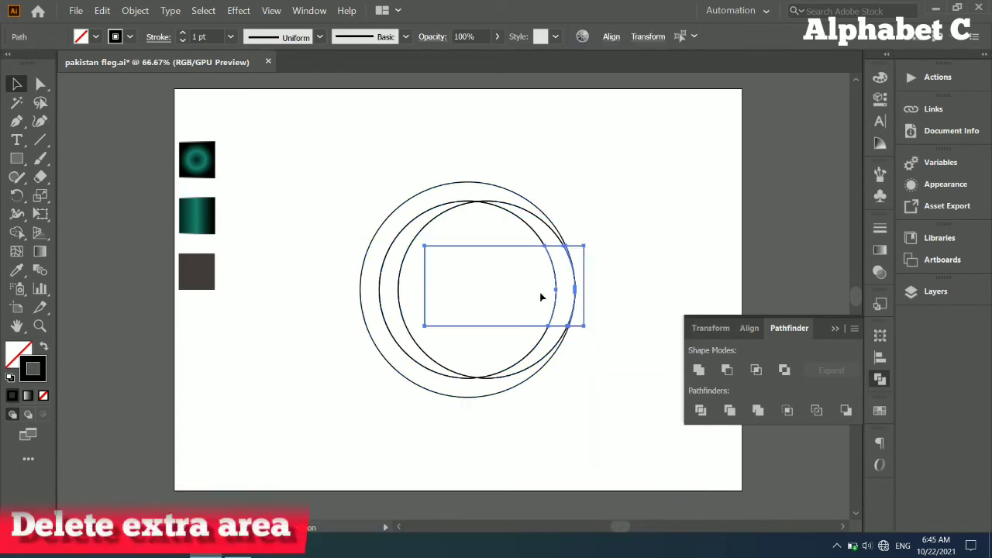
{"action": "key", "text": "Delete"}
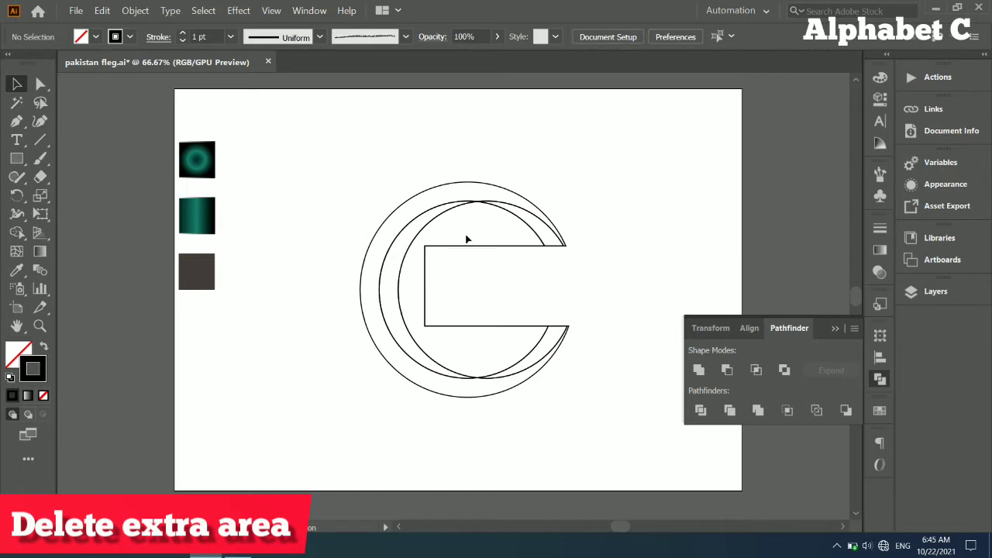
{"action": "left_click", "coordinate": [474, 288]}
{"action": "key", "text": "Delete"}
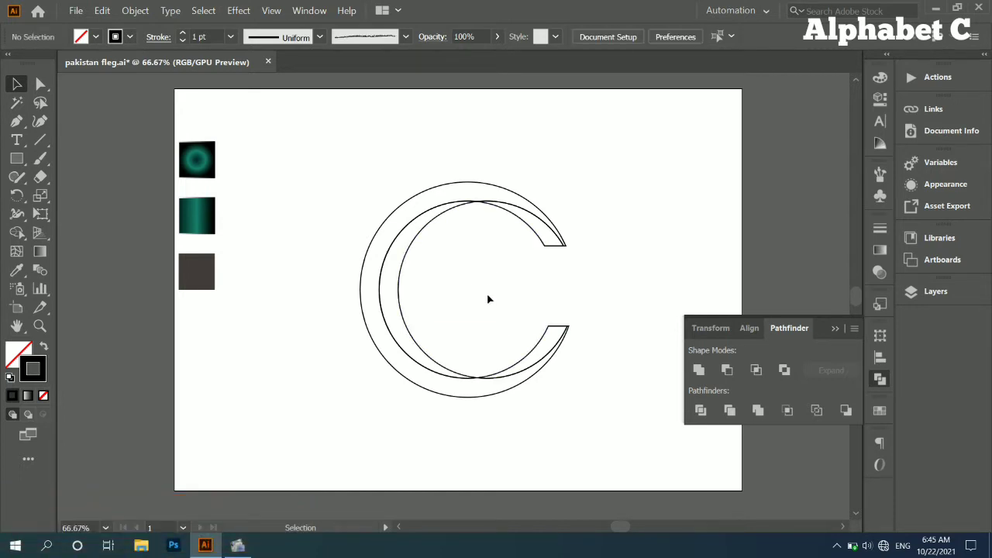
Close Pathfinder and fill the outer C ring dark grey from the sample square
{"action": "left_click", "coordinate": [835, 329]}
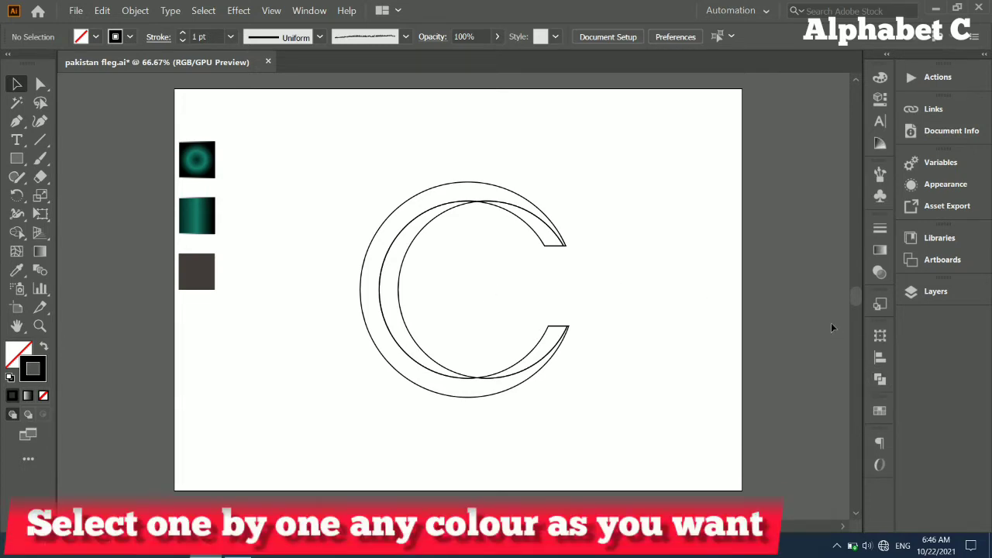
{"action": "left_click", "coordinate": [405, 209]}
{"action": "left_click", "coordinate": [207, 269]}
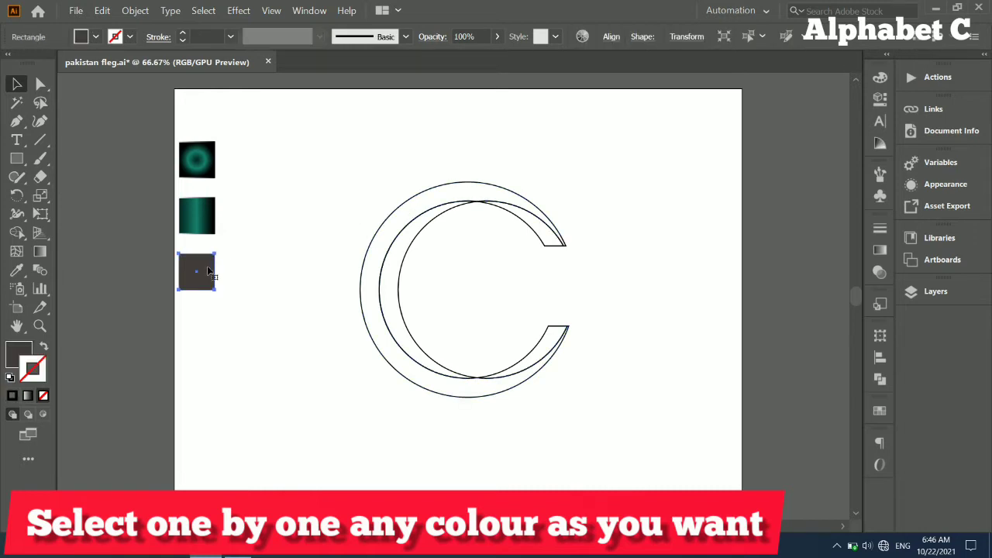
{"action": "left_click", "coordinate": [379, 226]}
{"action": "left_click", "coordinate": [381, 229]}
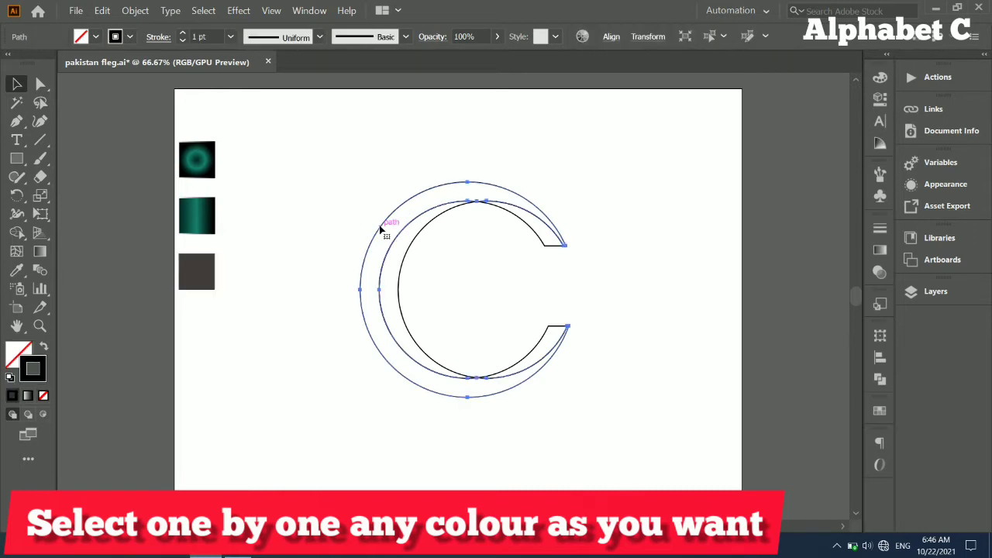
{"action": "key", "text": "i"}
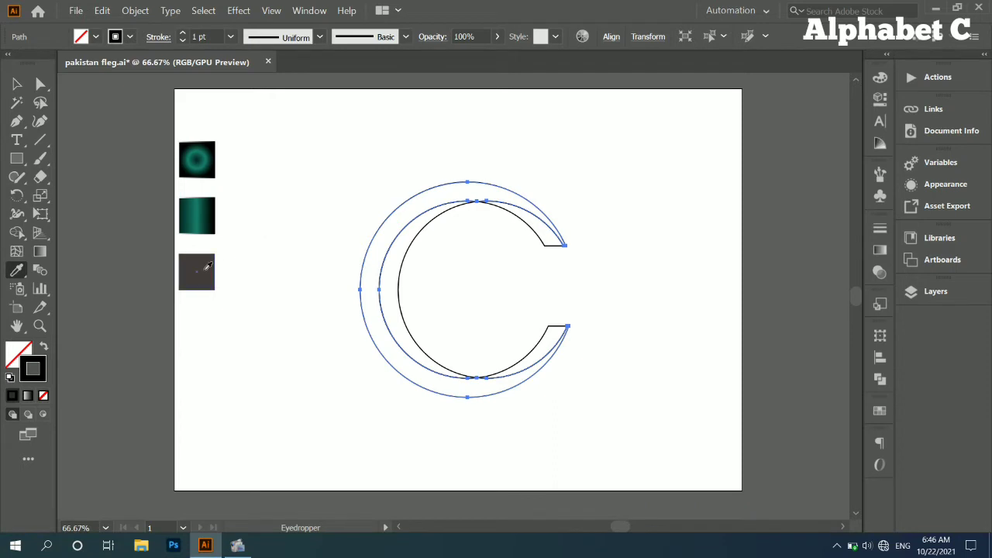
{"action": "left_click", "coordinate": [207, 267]}
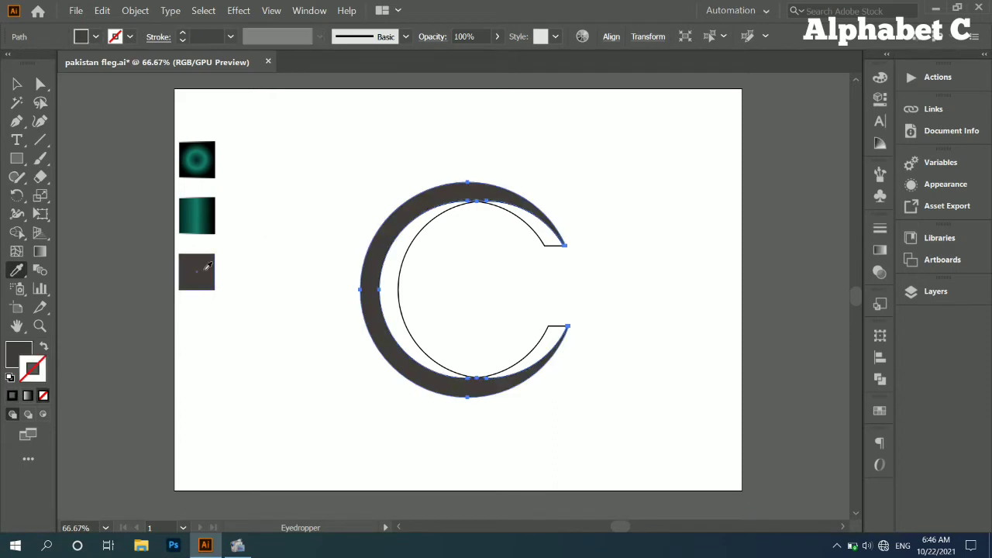
{"action": "key", "text": "v"}
Fill the inner crescent with the radial teal gradient
{"action": "left_click", "coordinate": [410, 245]}
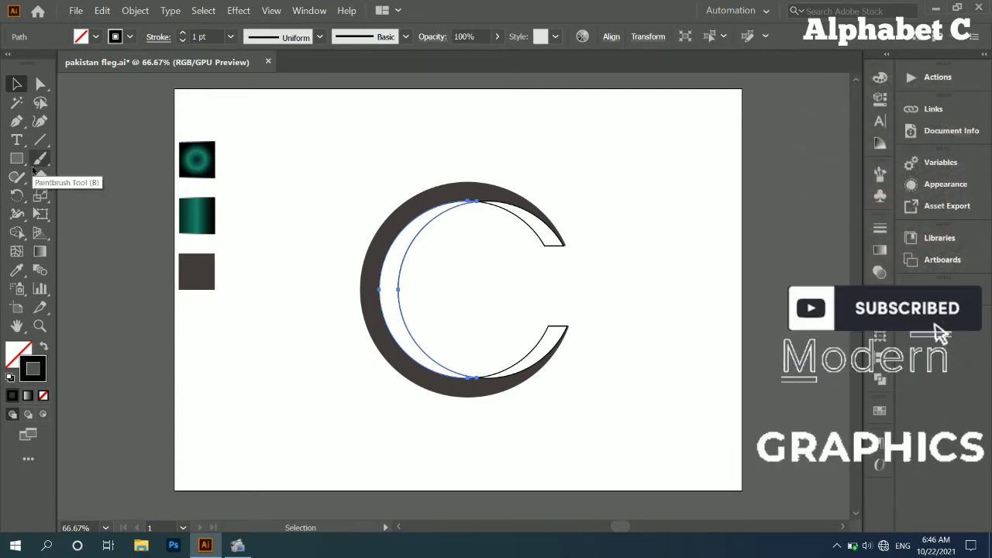
{"action": "key", "text": "i"}
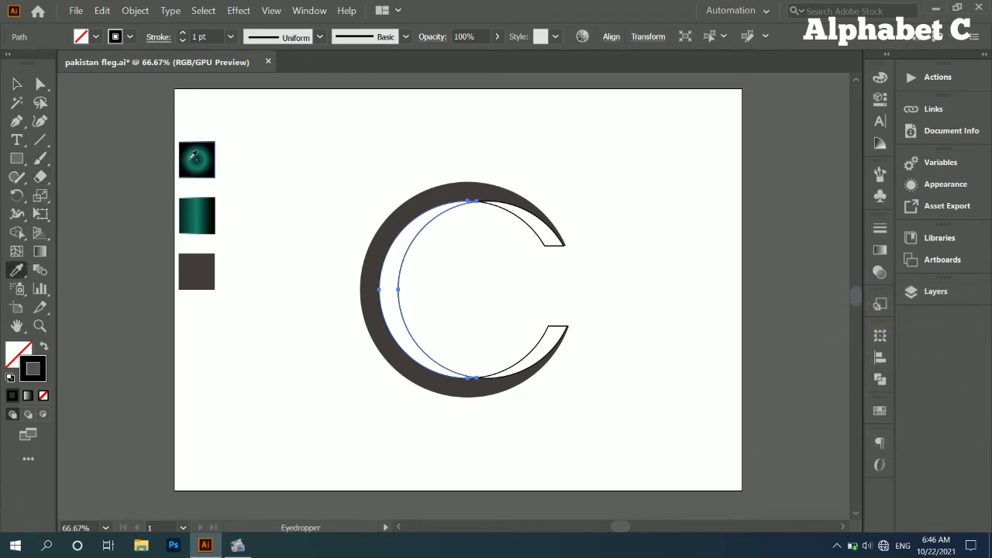
{"action": "left_click", "coordinate": [194, 158]}
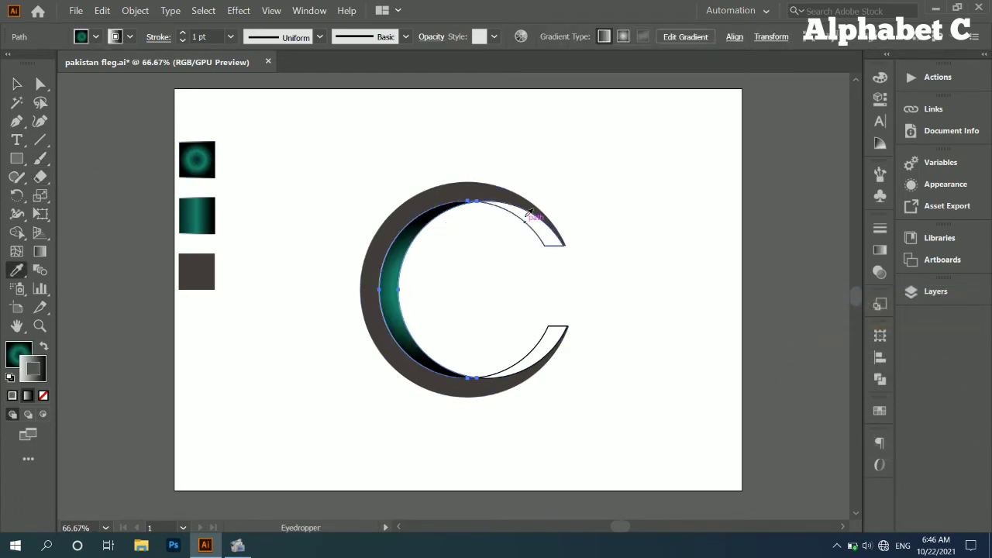
{"action": "key", "text": "ctrl+shift+a"}
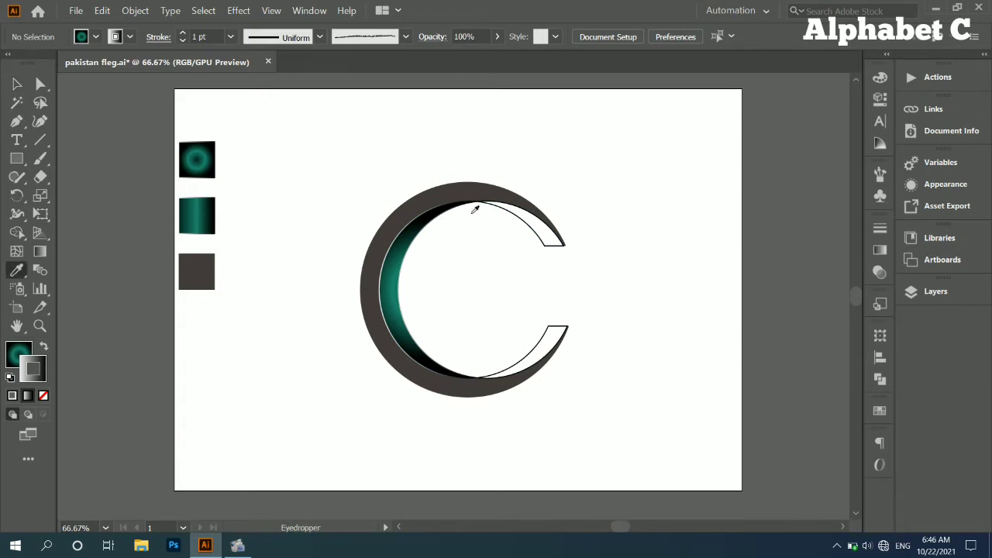
Fill both right-hand end pieces of the C with the linear teal gradient
{"action": "left_click", "coordinate": [197, 204]}
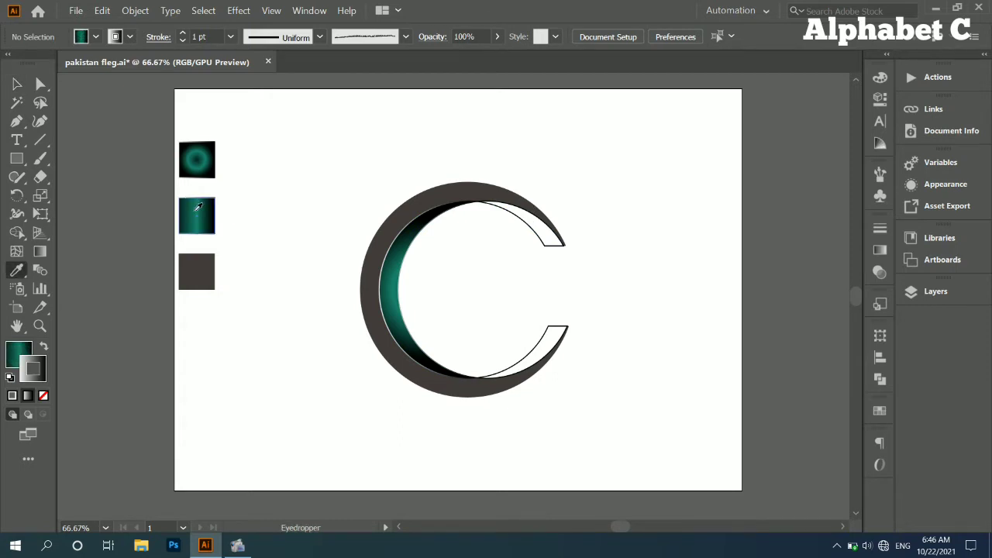
{"action": "key", "text": "v"}
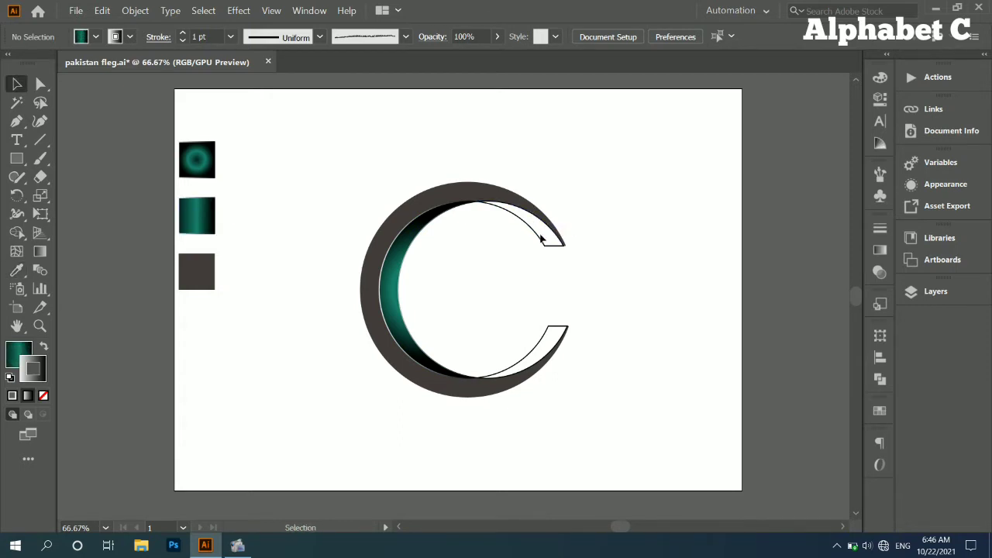
{"action": "left_click", "coordinate": [542, 241]}
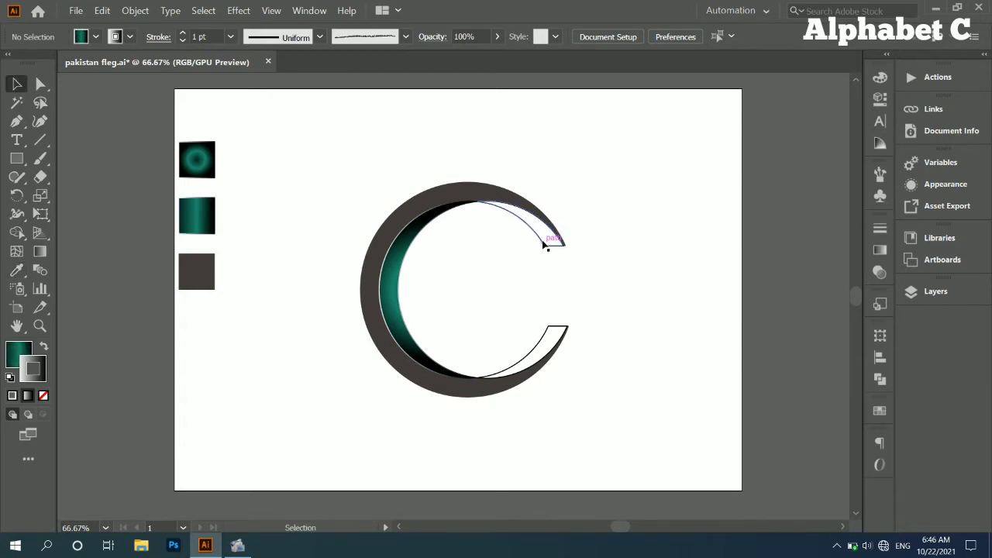
{"action": "left_click", "coordinate": [549, 334], "text": "shift"}
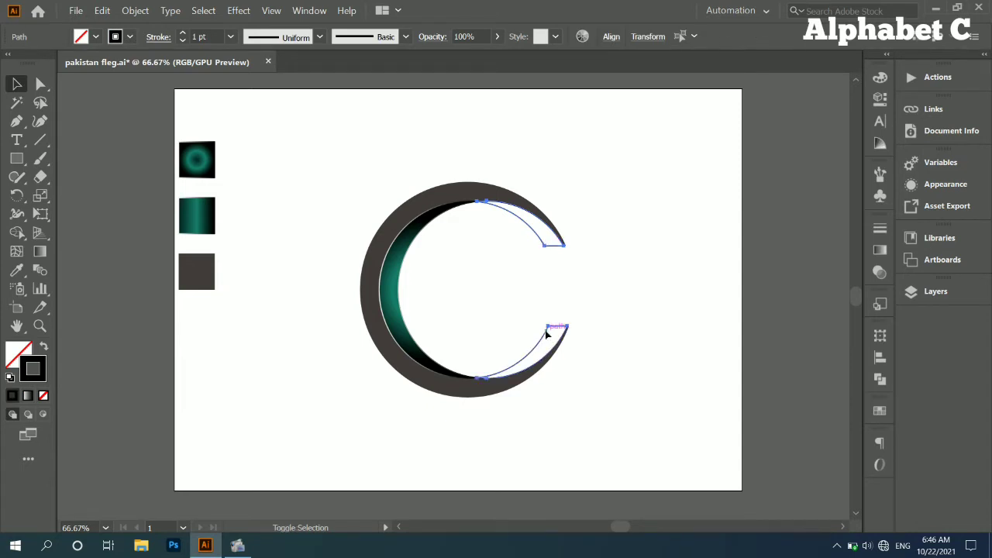
{"action": "key", "text": "i"}
{"action": "left_click", "coordinate": [196, 215]}
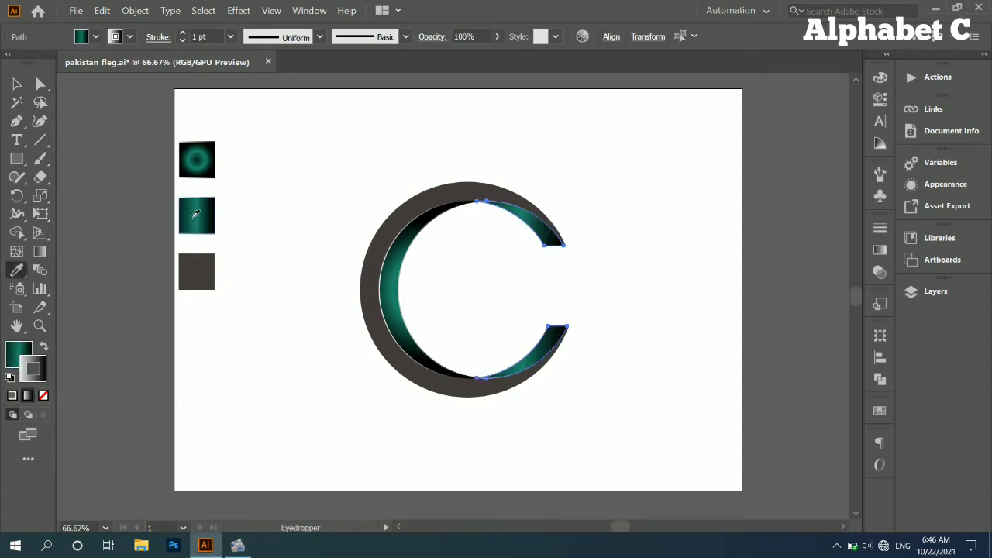
{"action": "left_click", "coordinate": [18, 83]}
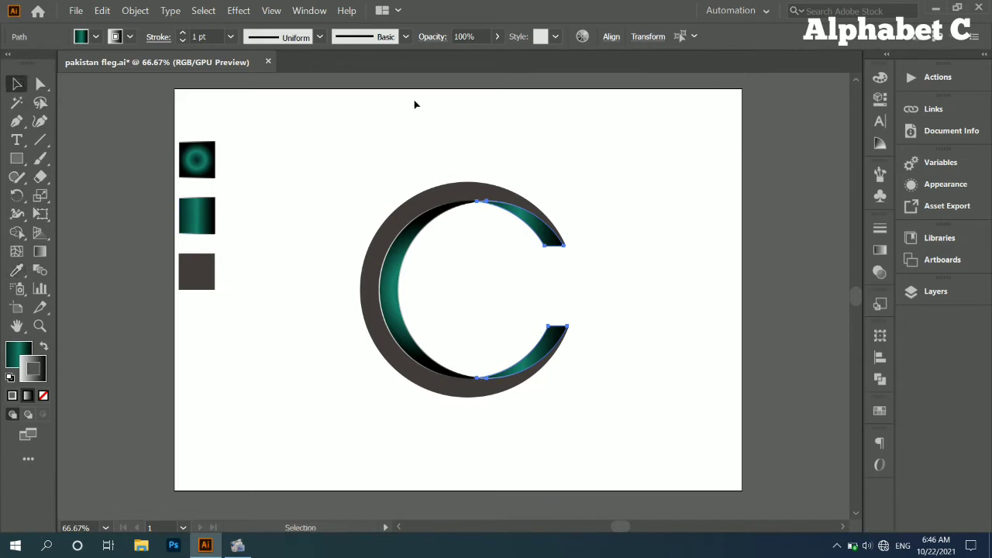
Add a Transform effect to the grey ring's fill via the Appearance panel
{"action": "left_click", "coordinate": [421, 192], "text": "shift"}
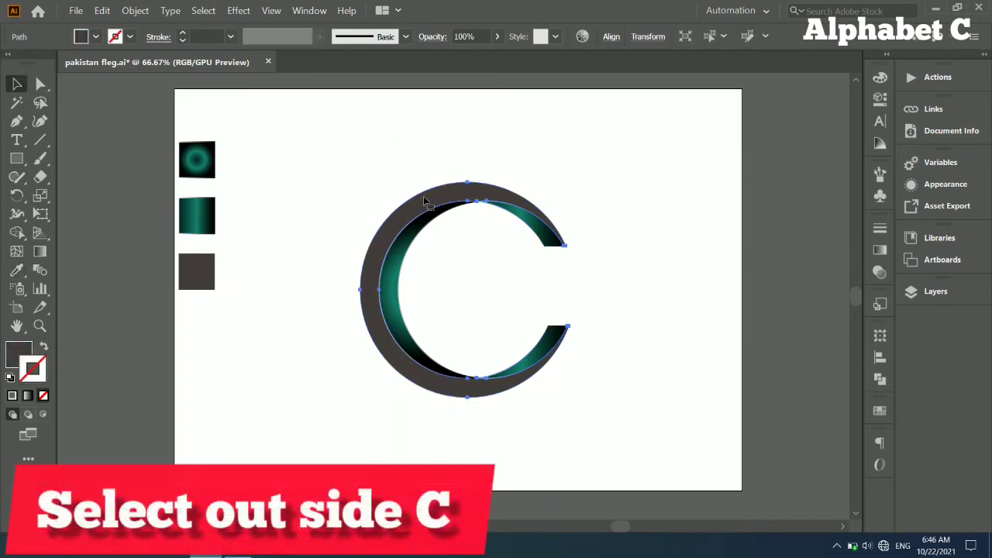
{"action": "left_click", "coordinate": [308, 11]}
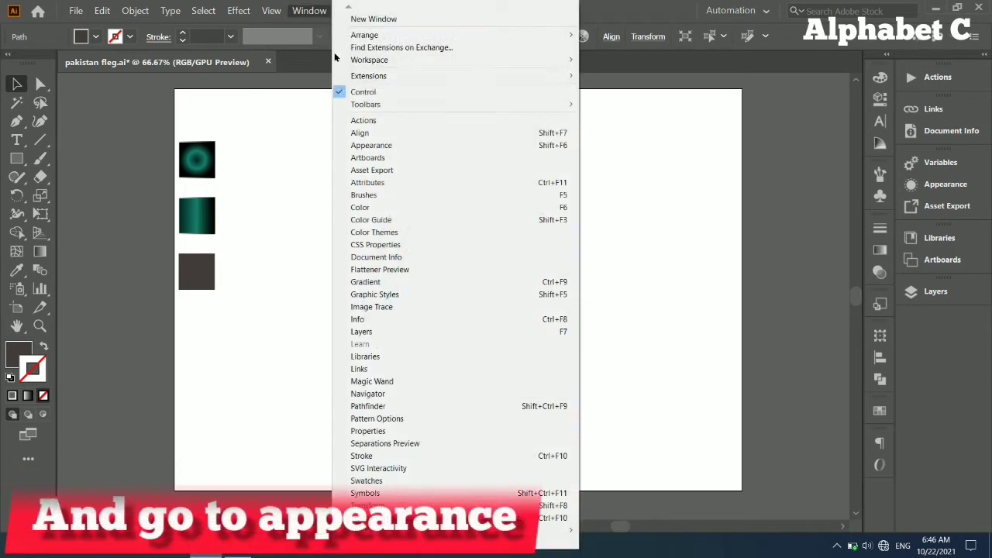
{"action": "left_click", "coordinate": [427, 145]}
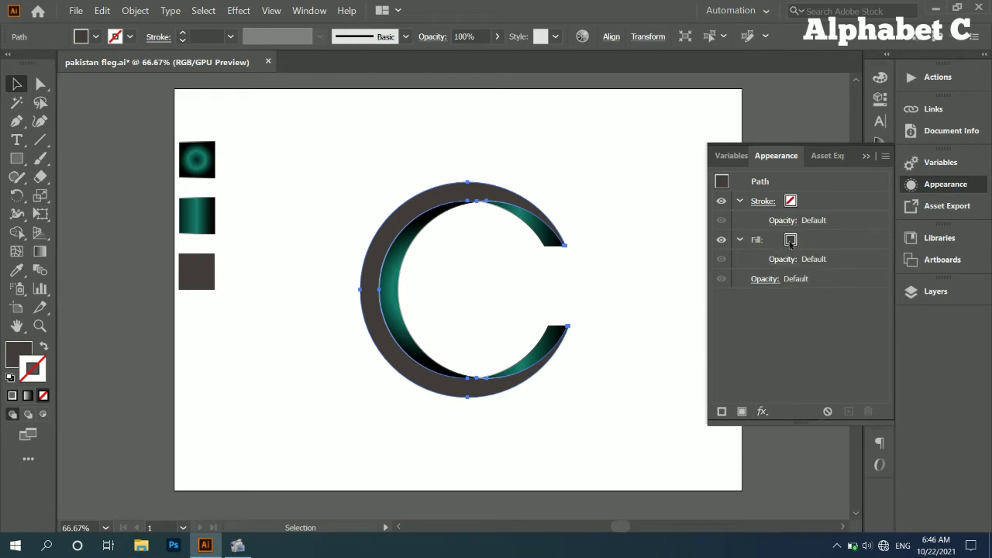
{"action": "left_click", "coordinate": [791, 240]}
{"action": "left_click", "coordinate": [762, 411]}
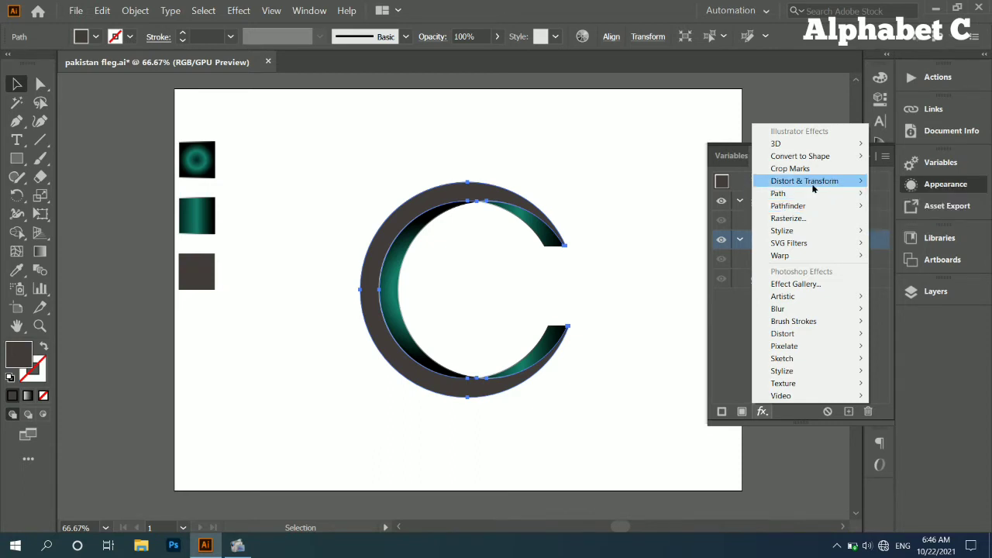
{"action": "mouse_move", "coordinate": [805, 181]}
{"action": "left_click", "coordinate": [891, 217]}
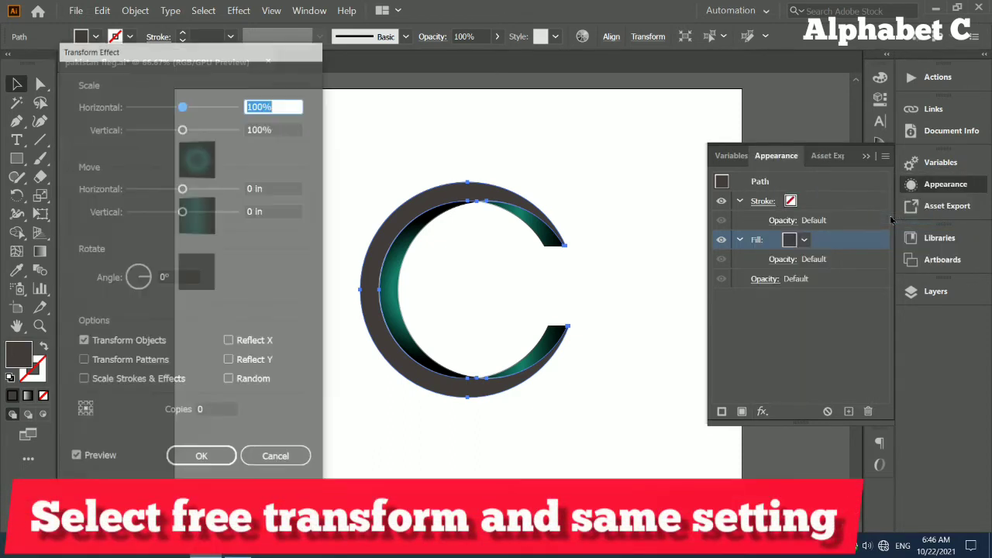
Set Transform scale to 104% both ways, add horizontal move, and enable Random
{"action": "left_click", "coordinate": [181, 105]}
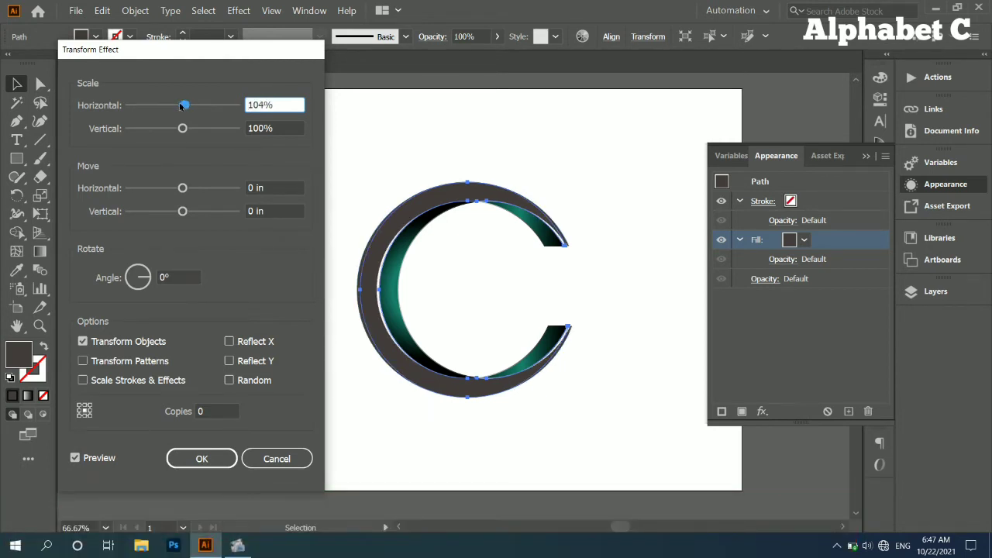
{"action": "left_click", "coordinate": [184, 128]}
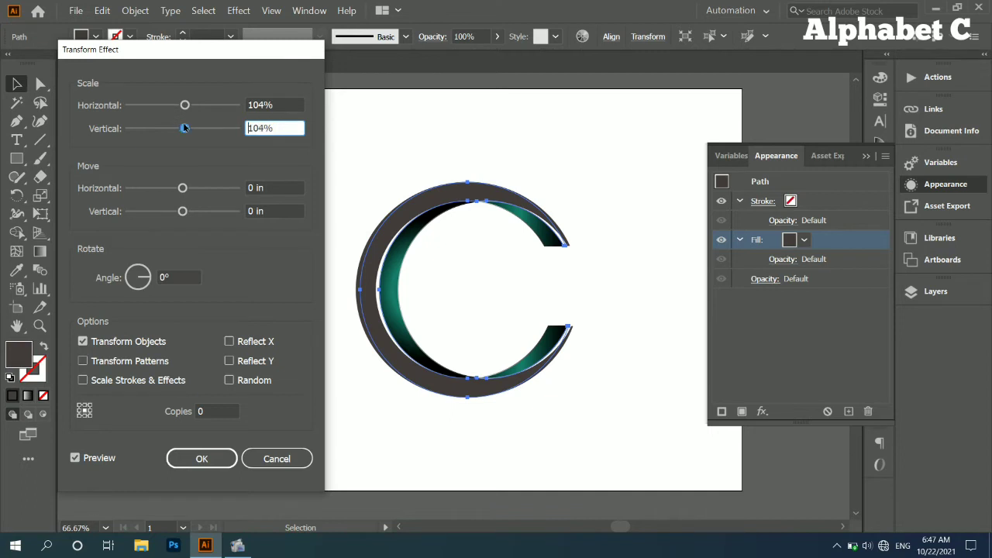
{"action": "left_click_drag", "start_coordinate": [183, 189], "coordinate": [185, 193]}
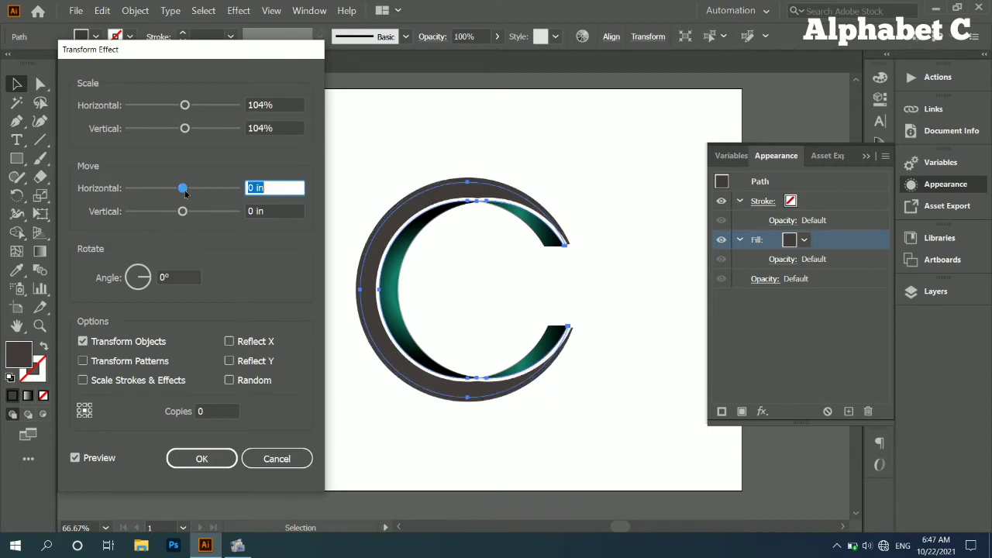
{"action": "key", "text": "Right"}
{"action": "key", "text": "Right"}
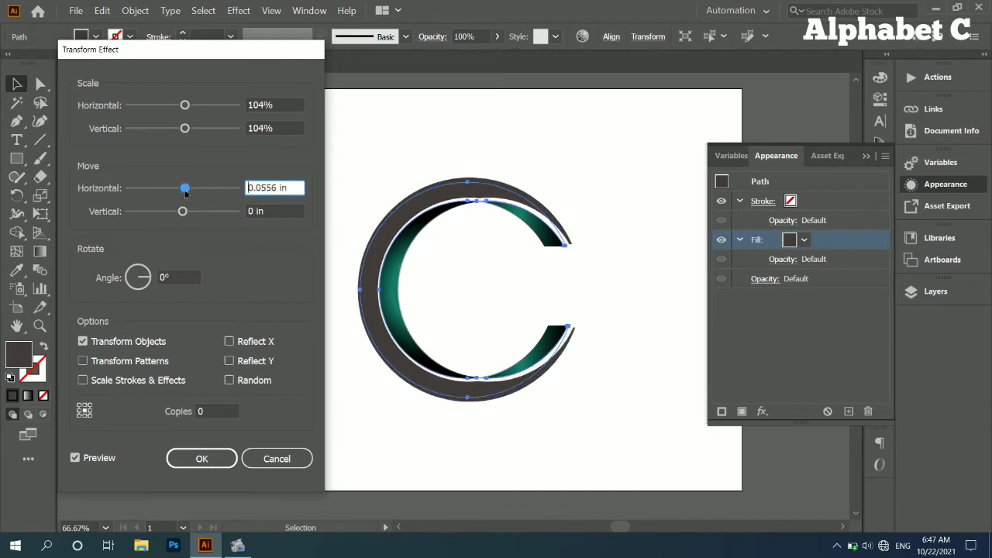
{"action": "key", "text": "Right"}
{"action": "key", "text": "Right"}
{"action": "key", "text": "Right"}
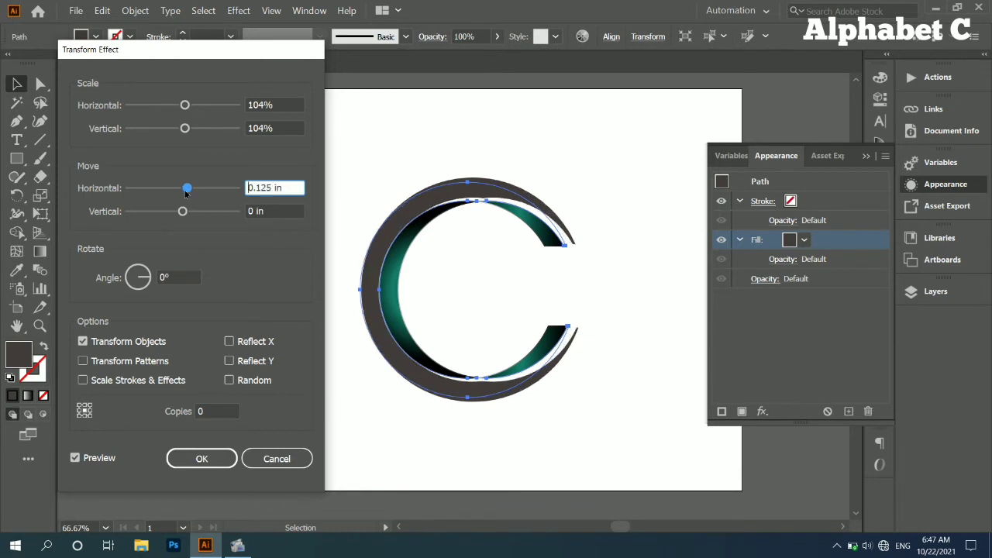
{"action": "key", "text": "Right"}
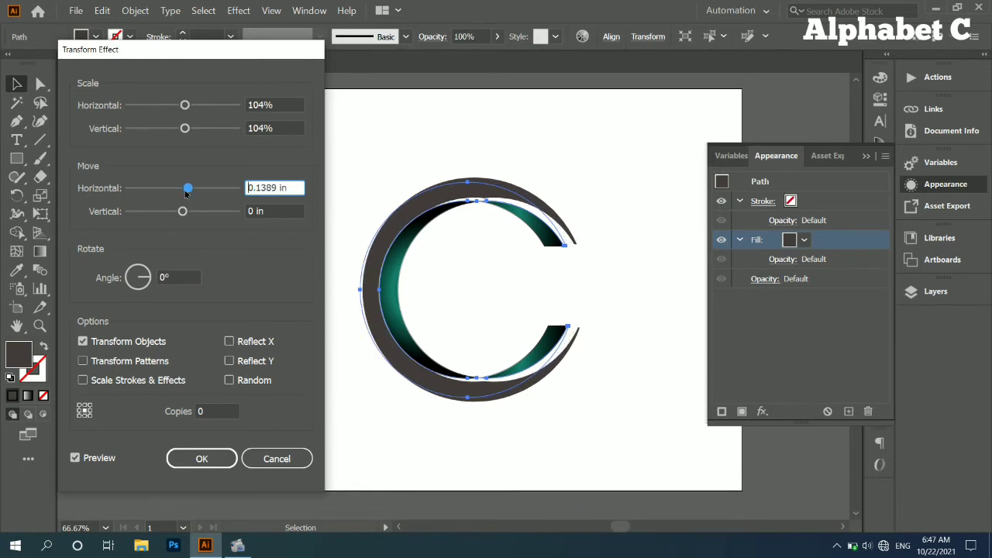
{"action": "left_click", "coordinate": [228, 380]}
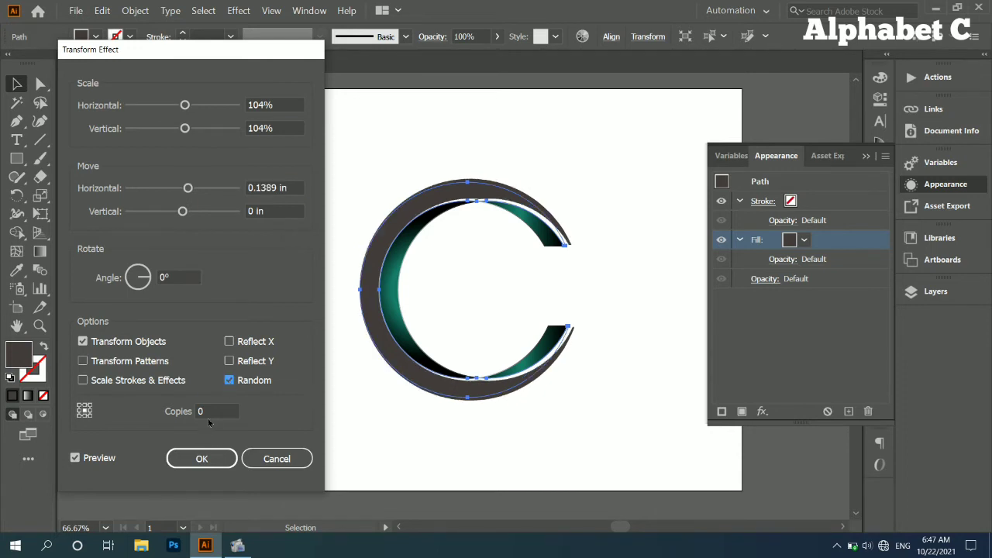
Settle on 7 copies with 0.125 in horizontal move and apply the Transform effect
{"action": "left_click", "coordinate": [198, 410]}
{"action": "type", "text": "1"}
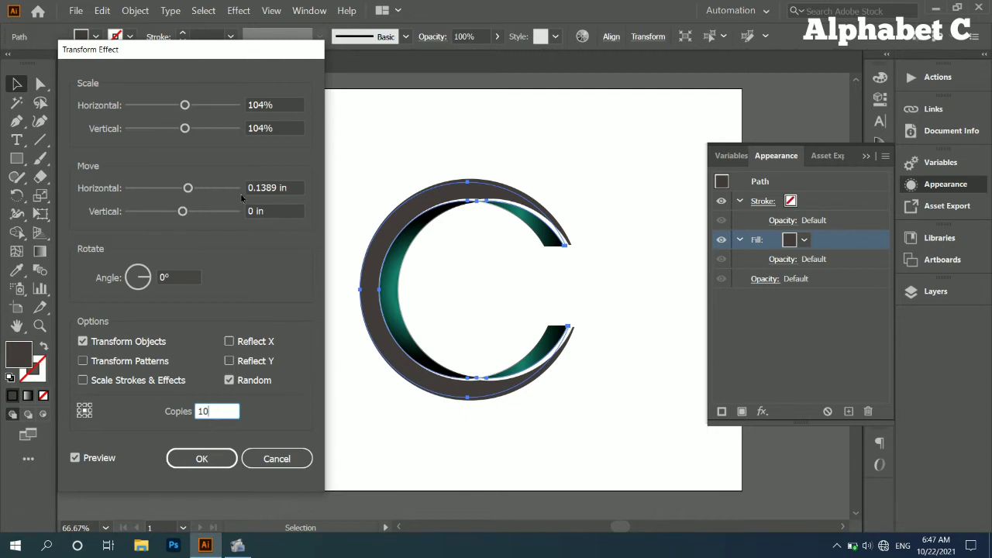
{"action": "left_click", "coordinate": [285, 187]}
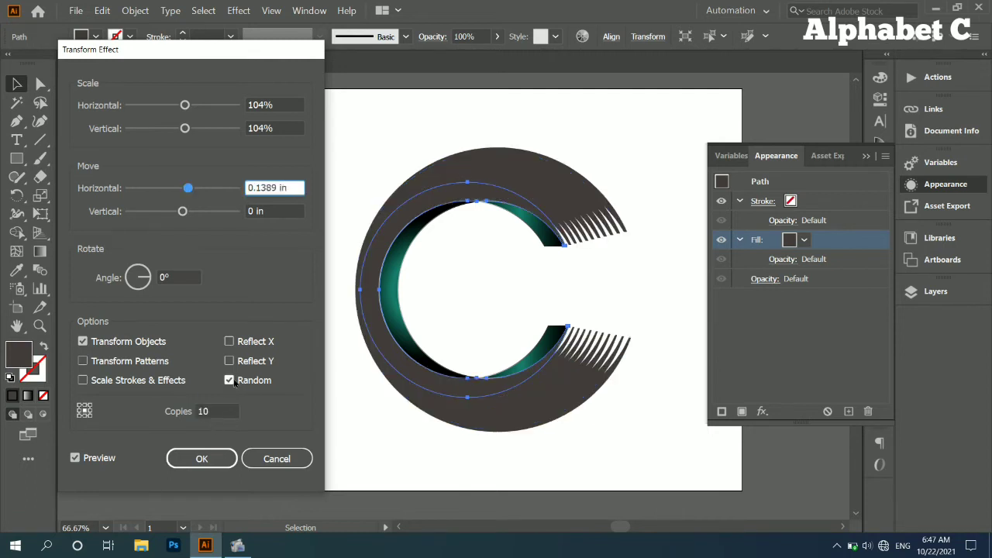
{"action": "left_click", "coordinate": [230, 380]}
{"action": "left_click", "coordinate": [229, 380]}
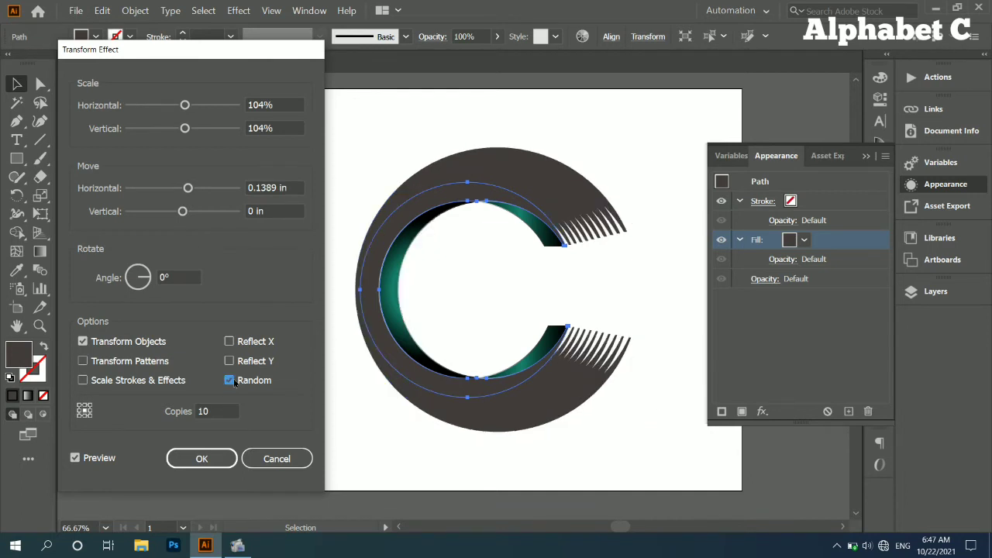
{"action": "left_click_drag", "start_coordinate": [211, 407], "coordinate": [197, 410]}
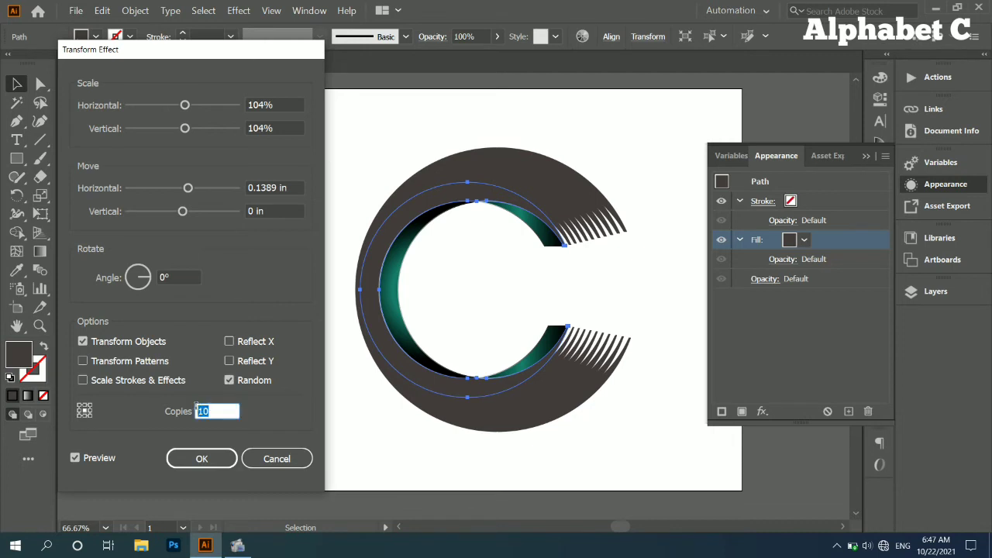
{"action": "key", "text": "Down"}
{"action": "key", "text": "Down"}
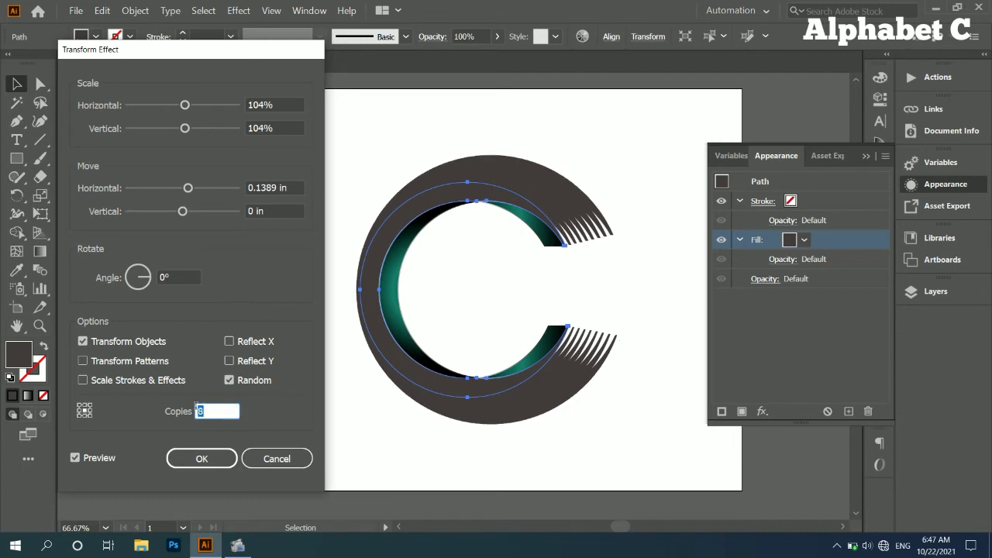
{"action": "key", "text": "Down"}
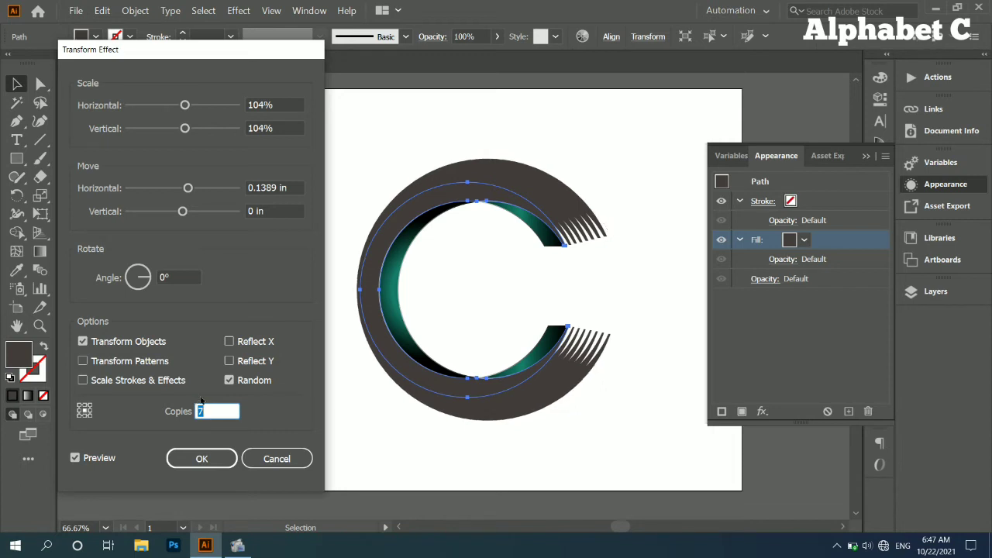
{"action": "left_click", "coordinate": [189, 188]}
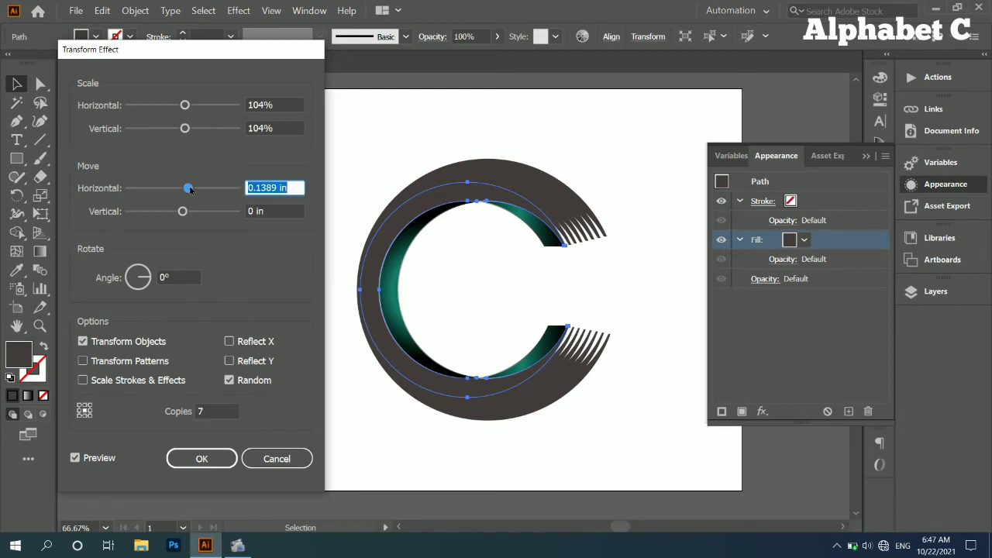
{"action": "key", "text": "Up"}
{"action": "key", "text": "Up"}
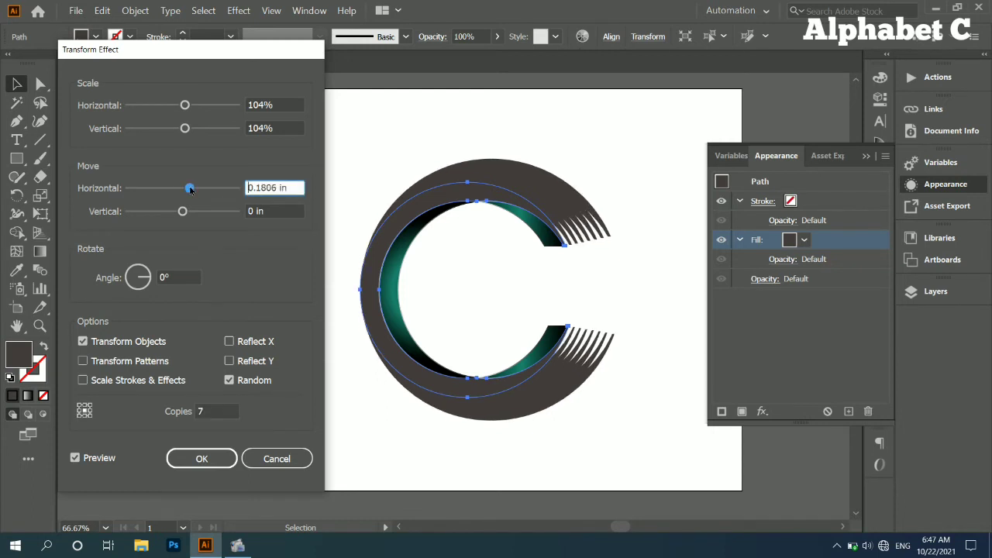
{"action": "key", "text": "Down"}
{"action": "key", "text": "Down"}
{"action": "key", "text": "Down"}
{"action": "key", "text": "Down"}
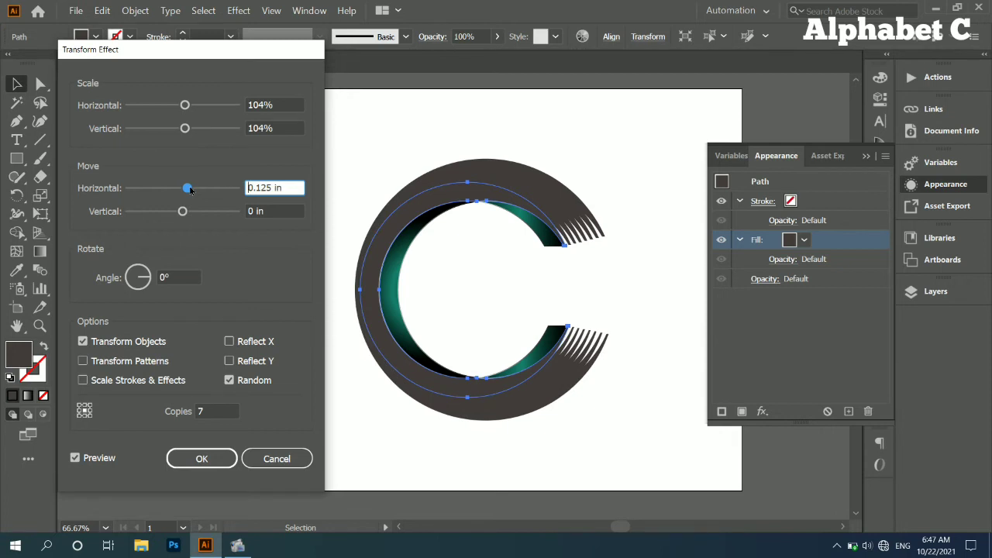
{"action": "left_click", "coordinate": [196, 463]}
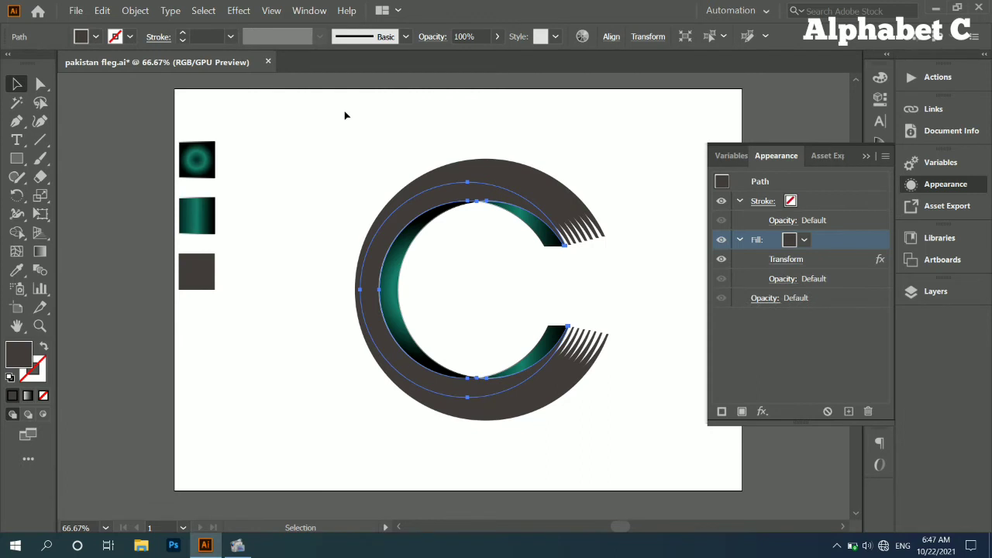
Give both inner teal pieces an Outer Glow (Screen, 75%, 0.0694 in blur)
{"action": "left_click", "coordinate": [345, 115]}
{"action": "left_click", "coordinate": [396, 263]}
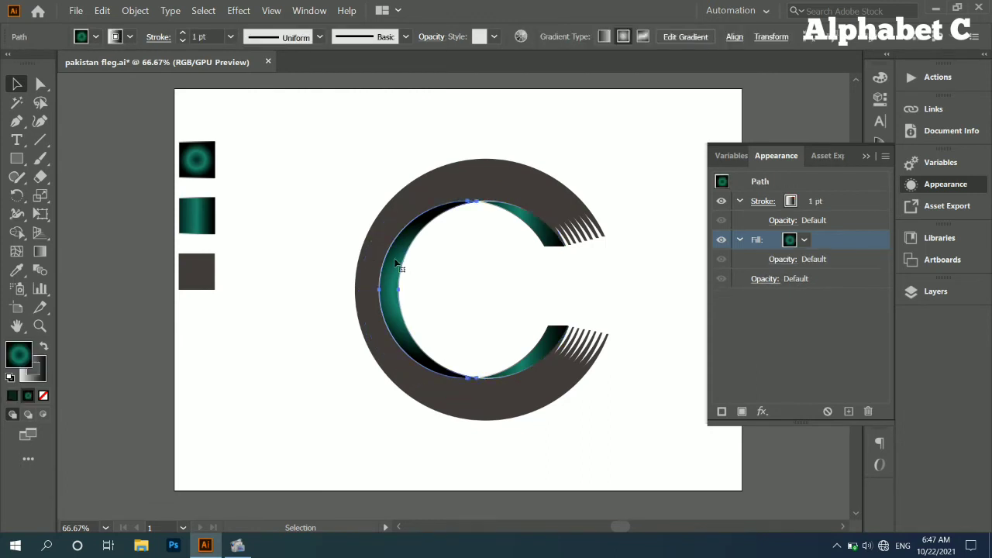
{"action": "left_click", "coordinate": [762, 411]}
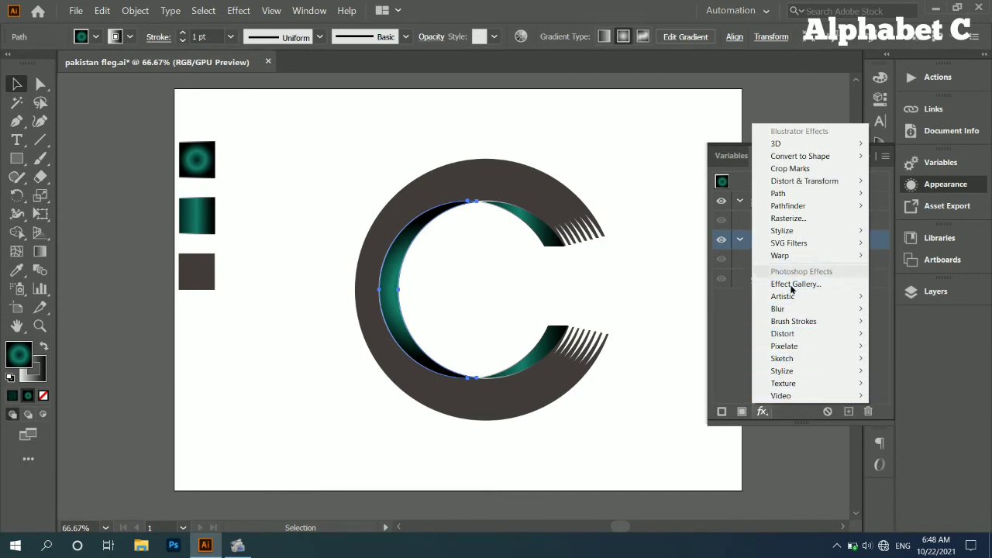
{"action": "mouse_move", "coordinate": [781, 230]}
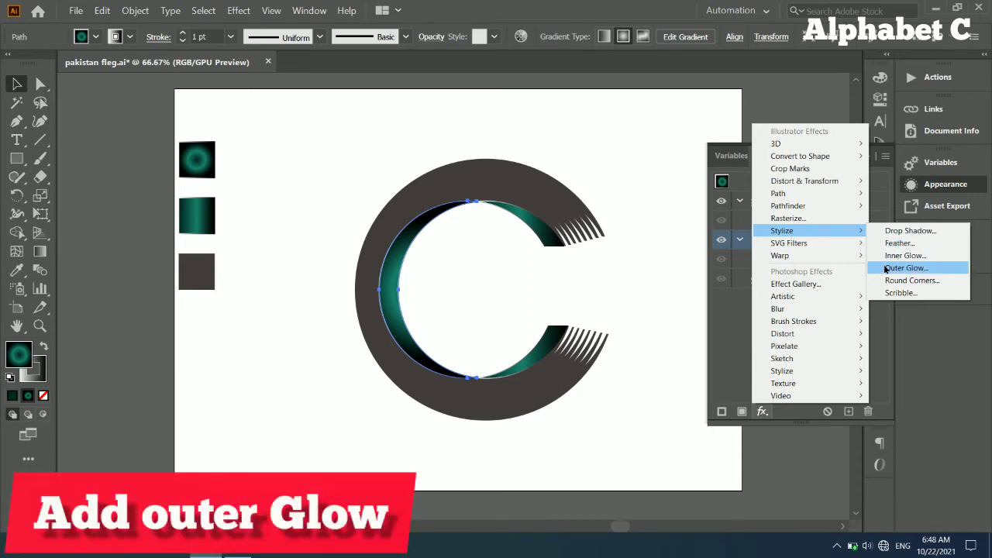
{"action": "left_click", "coordinate": [885, 268]}
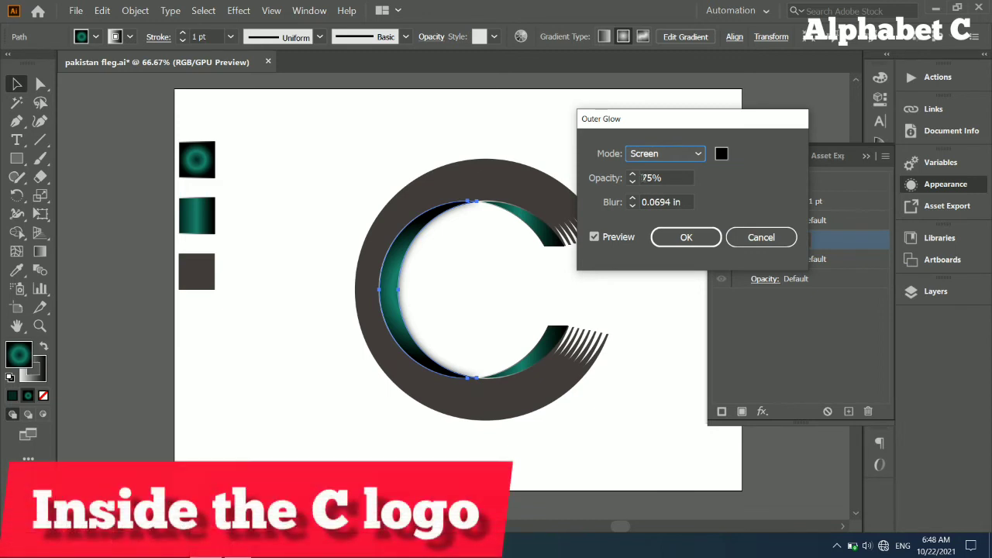
{"action": "left_click", "coordinate": [666, 240]}
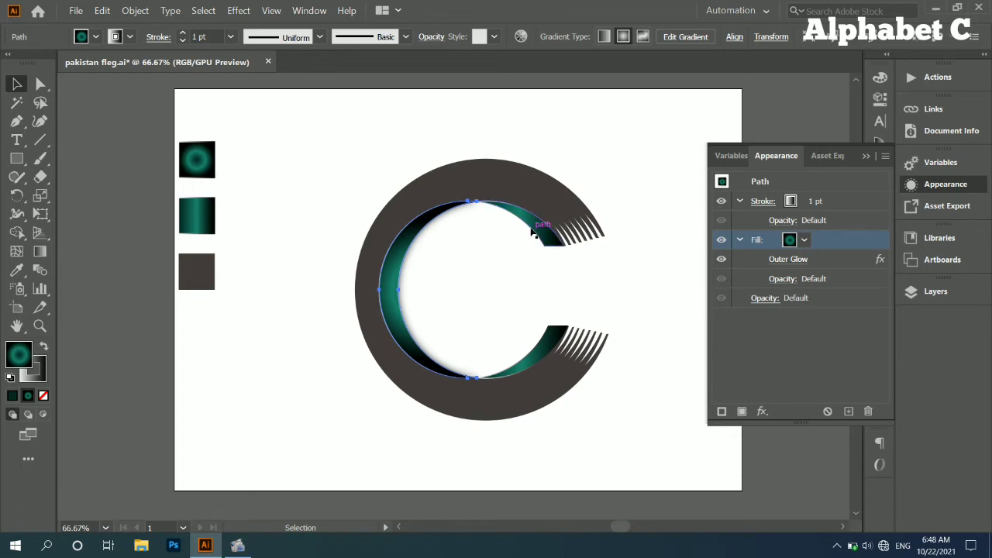
{"action": "key", "text": "ctrl+z"}
{"action": "key", "text": "ctrl+z"}
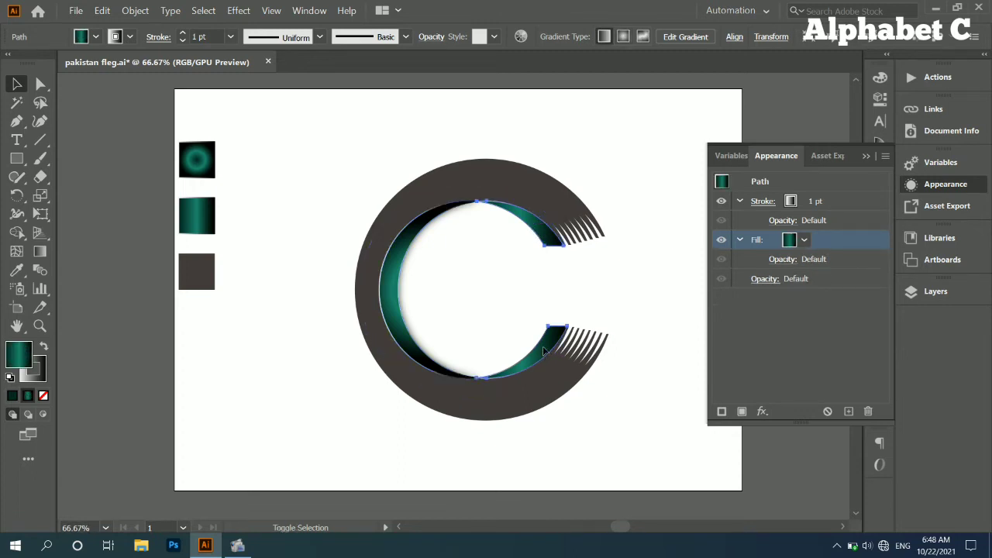
{"action": "left_click", "coordinate": [762, 411]}
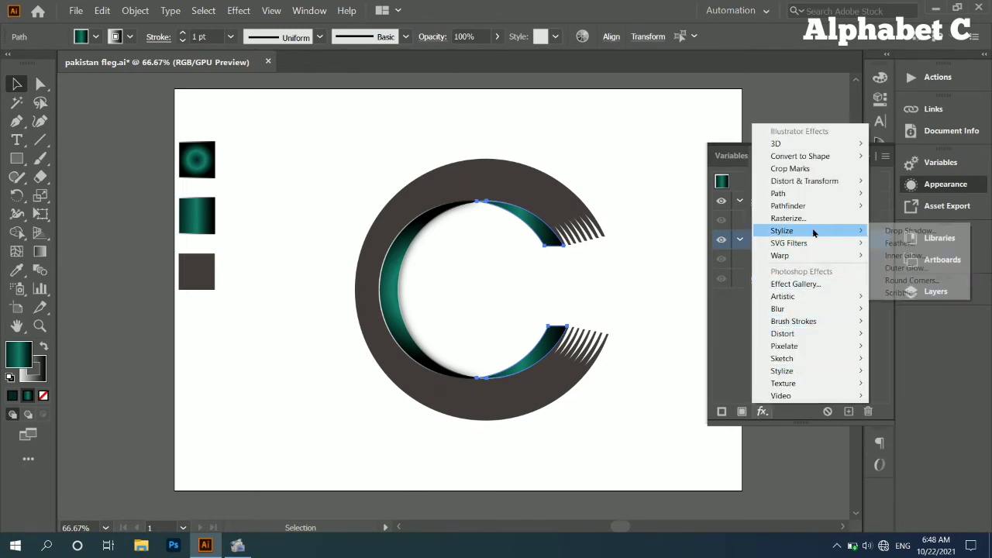
{"action": "left_click", "coordinate": [905, 268]}
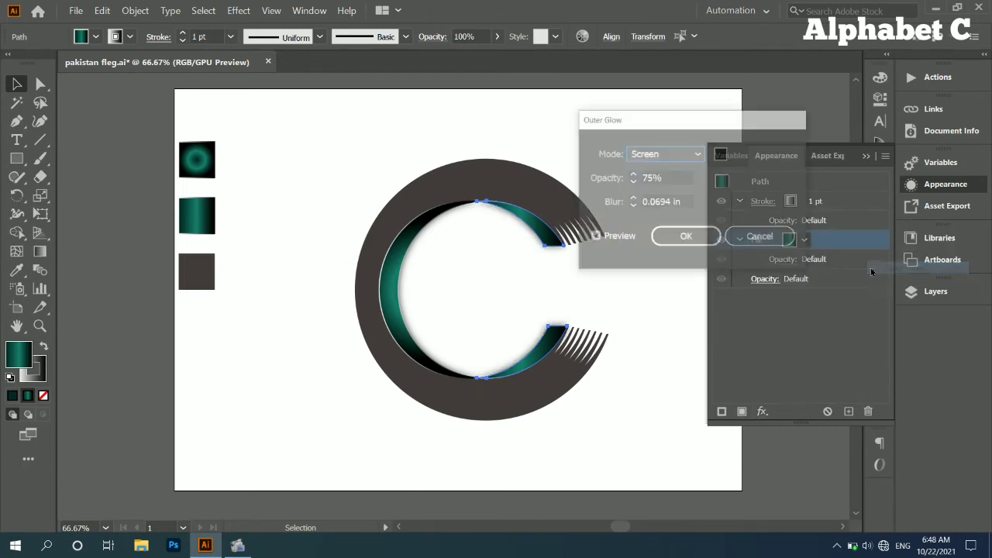
{"action": "left_click", "coordinate": [695, 236]}
Delete the three sample swatches left of the C and hide the Appearance panel
{"action": "left_click", "coordinate": [602, 155]}
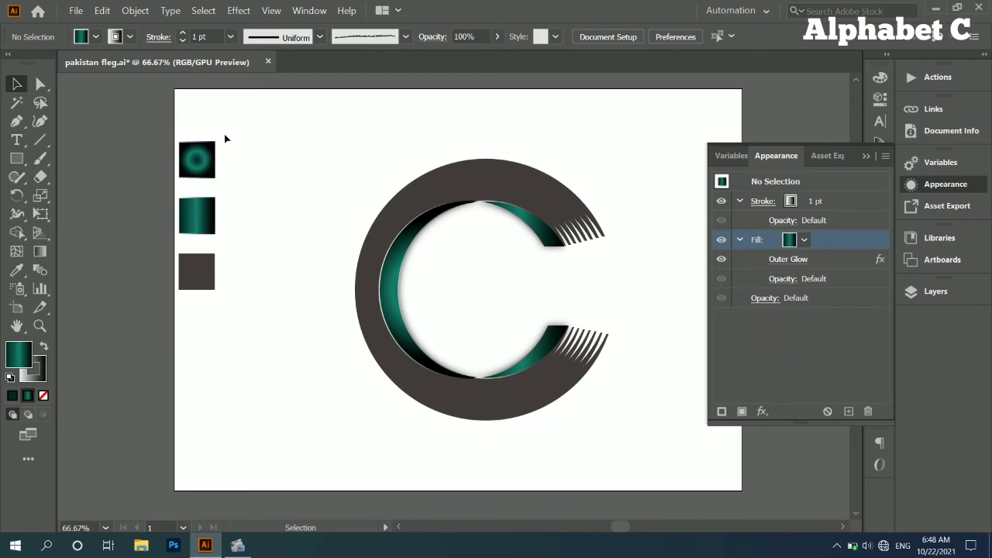
{"action": "mouse_move", "coordinate": [236, 144]}
{"action": "left_mouse_down"}
{"action": "mouse_move", "coordinate": [217, 277]}
{"action": "mouse_move", "coordinate": [184, 295]}
{"action": "left_mouse_up"}
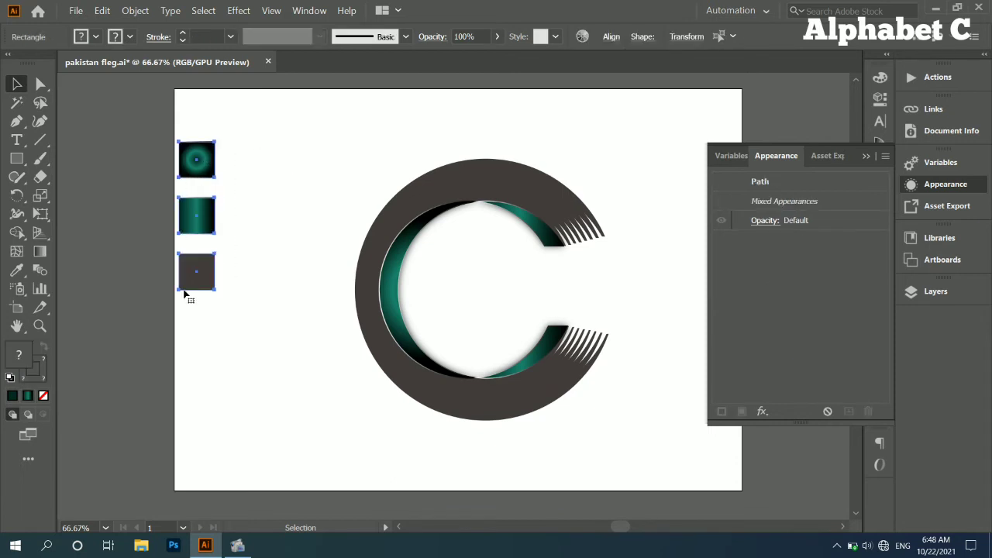
{"action": "key", "text": "Delete"}
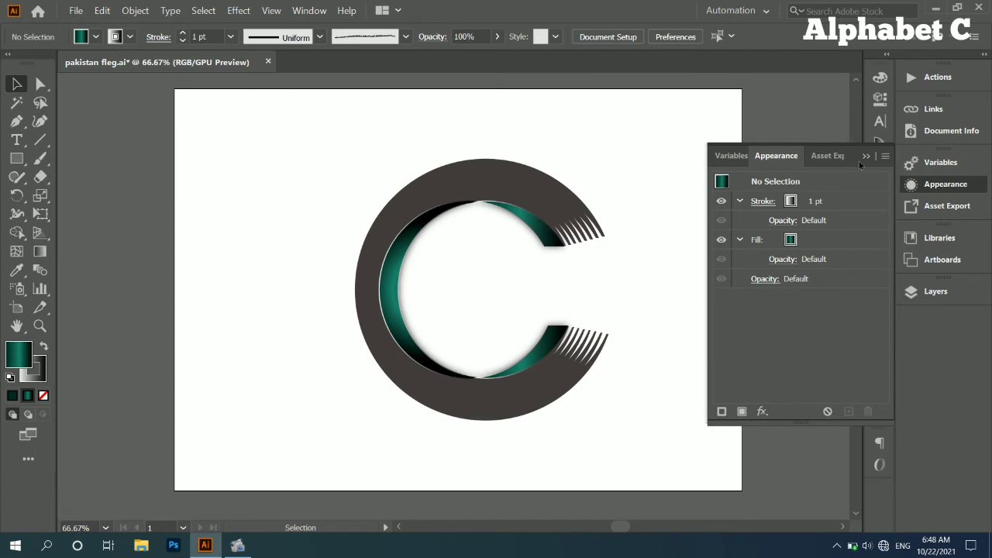
{"action": "left_click", "coordinate": [865, 157]}
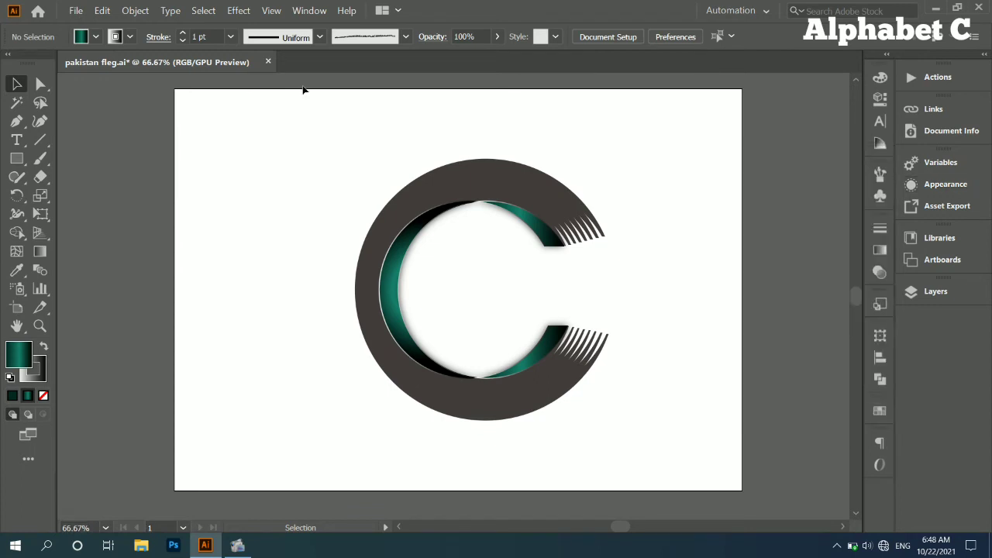
Draw an 11.69 × 8.27 in teal-gradient rectangle over the artboard with no stroke
{"action": "left_click", "coordinate": [17, 158]}
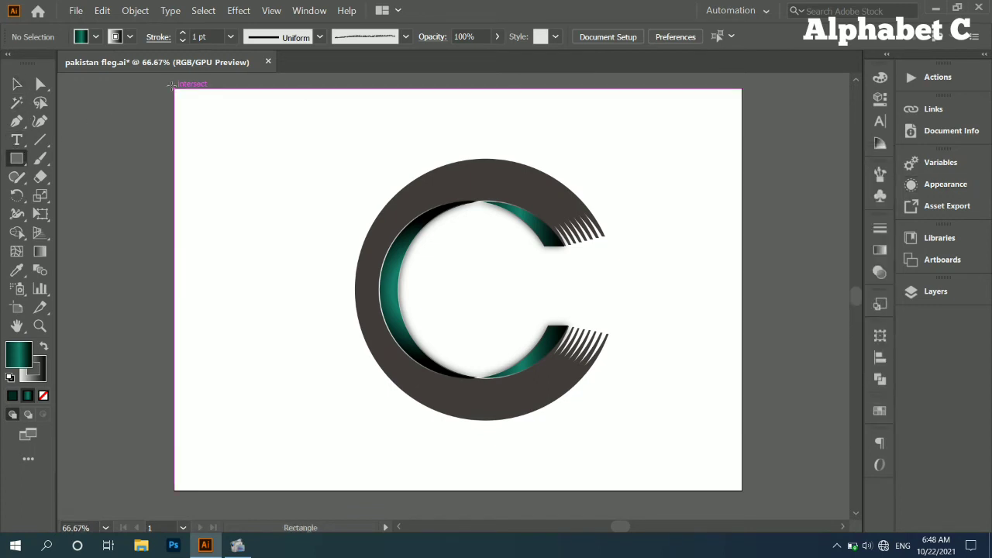
{"action": "left_click_drag", "start_coordinate": [172, 86], "coordinate": [740, 486]}
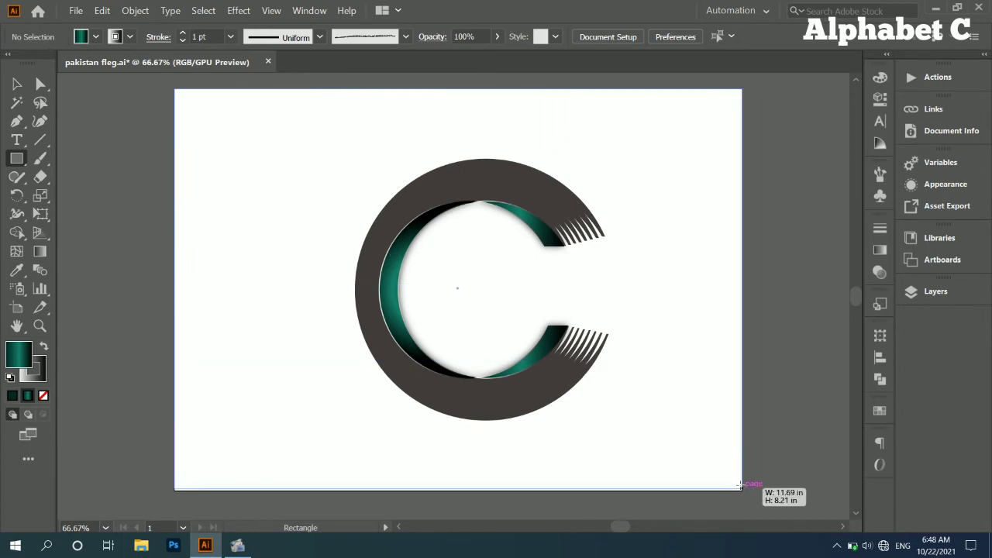
{"action": "left_click_drag", "start_coordinate": [739, 486], "coordinate": [740, 489]}
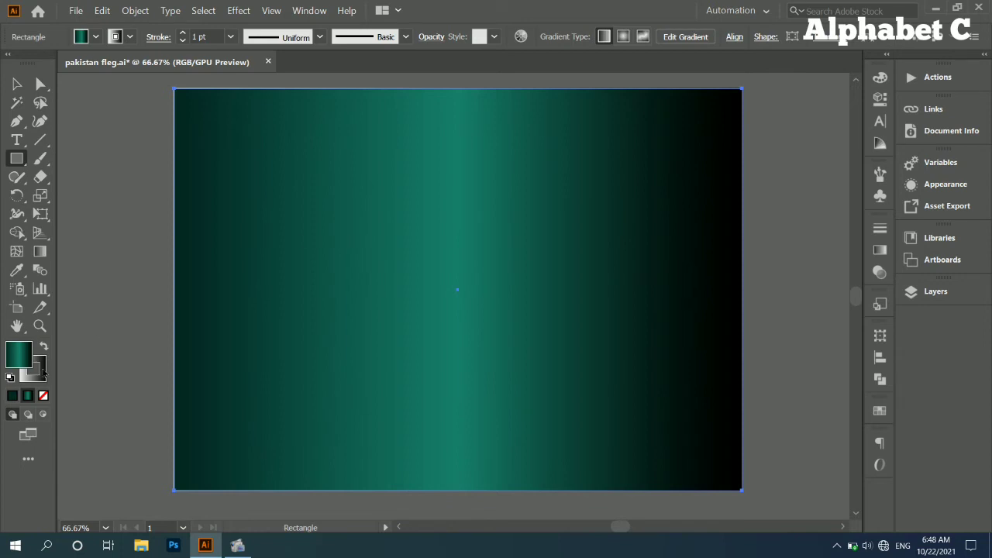
{"action": "left_click", "coordinate": [37, 369]}
{"action": "left_click", "coordinate": [44, 395]}
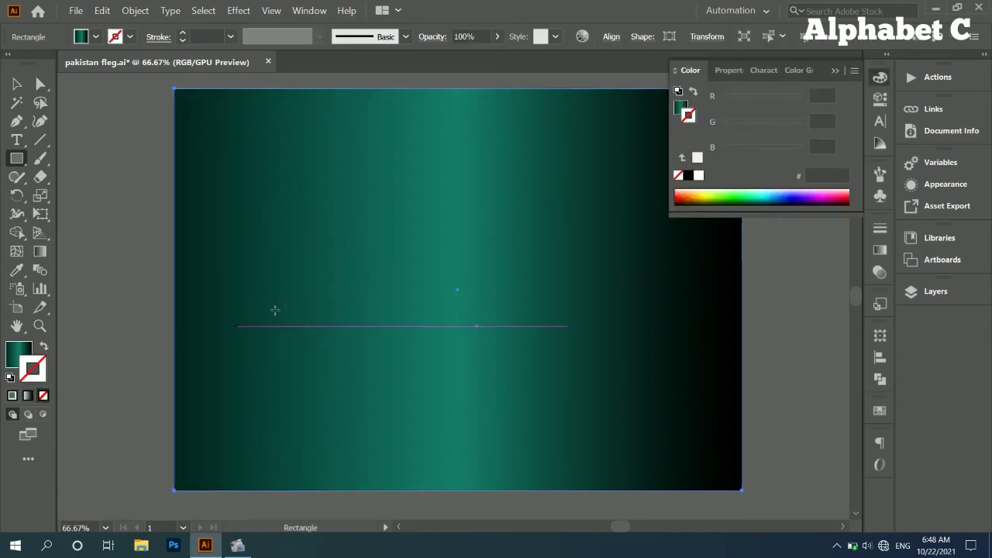
Send the gradient rectangle to the back using Arrange > Send to Back
{"action": "right_click", "coordinate": [221, 196]}
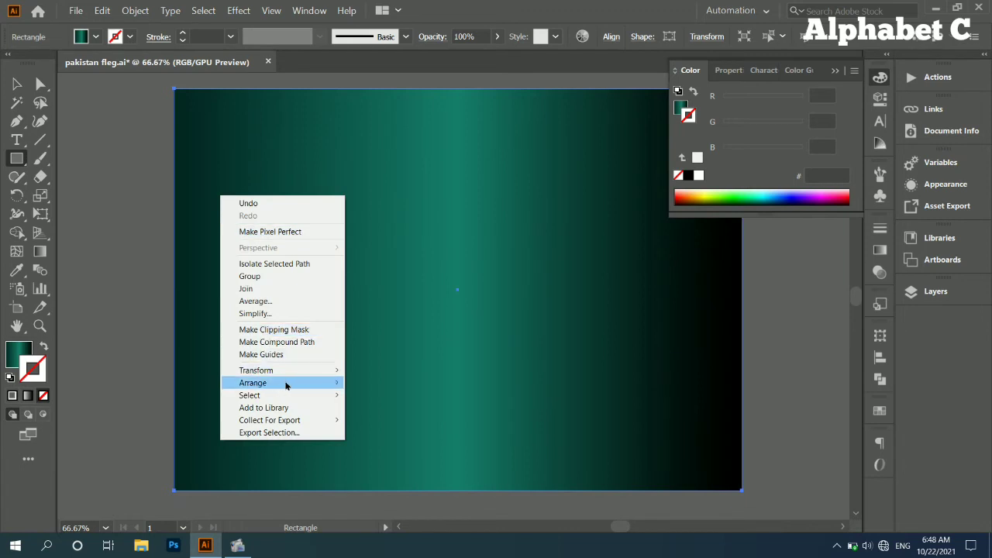
{"action": "mouse_move", "coordinate": [252, 383]}
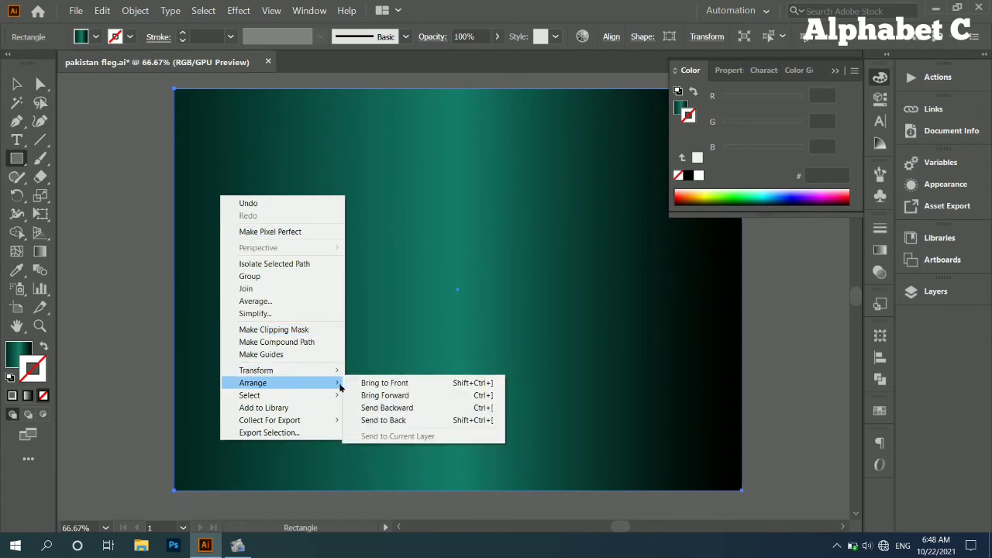
{"action": "left_click", "coordinate": [390, 419]}
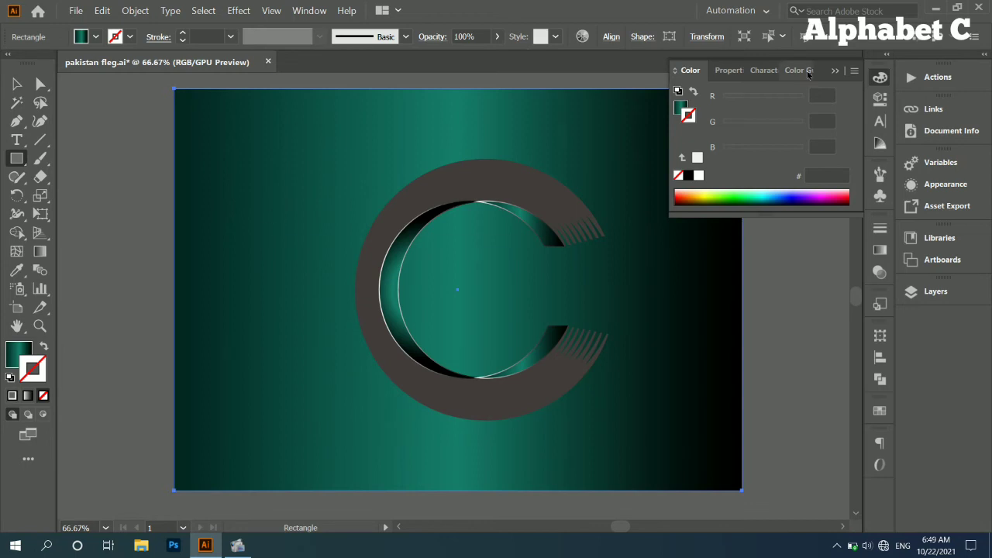
Try a light blue stroke on the rectangle, remove it, and target the gradient fill
{"action": "left_click", "coordinate": [781, 191]}
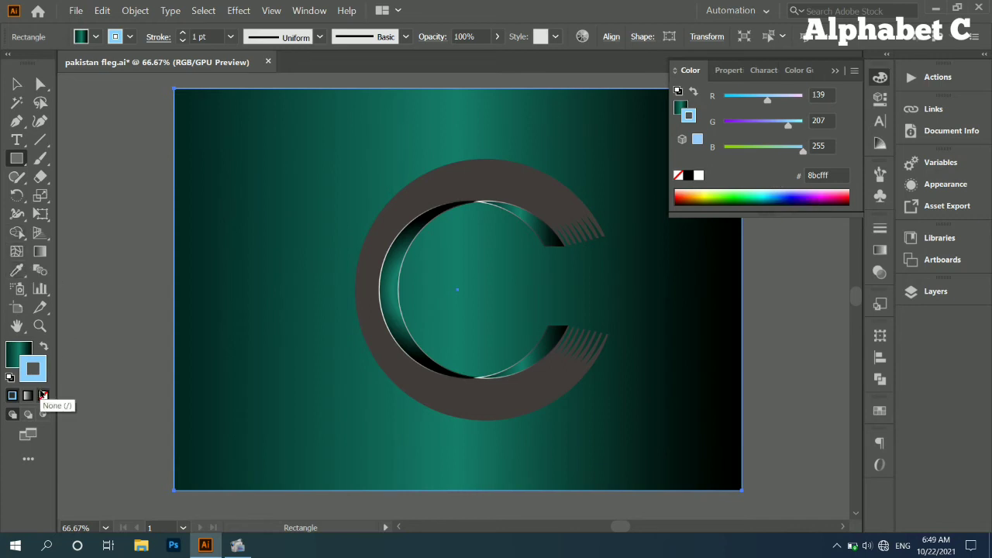
{"action": "left_click", "coordinate": [42, 395]}
{"action": "left_click", "coordinate": [11, 350]}
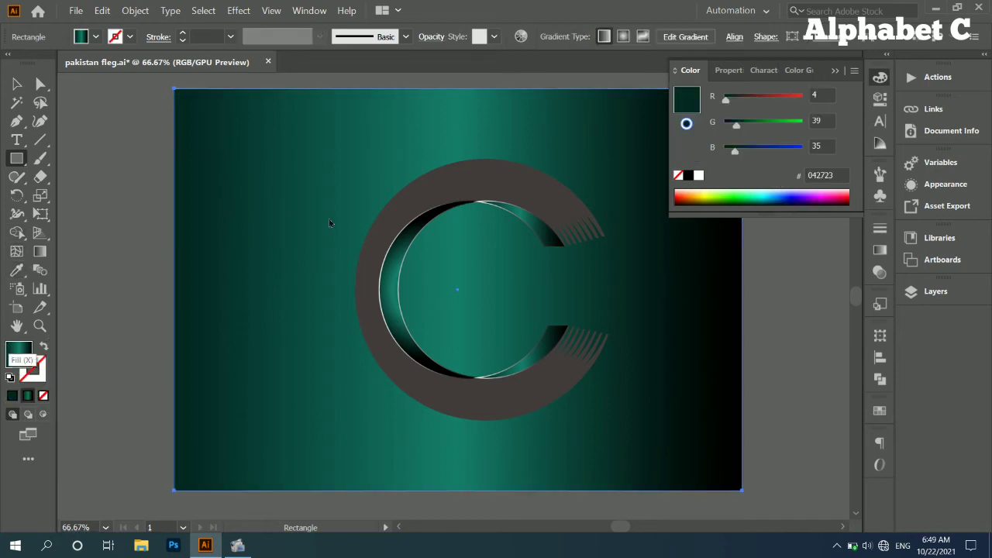
Try several left-stop colours, then settle on pale cream ffe4b9
{"action": "left_click", "coordinate": [768, 189]}
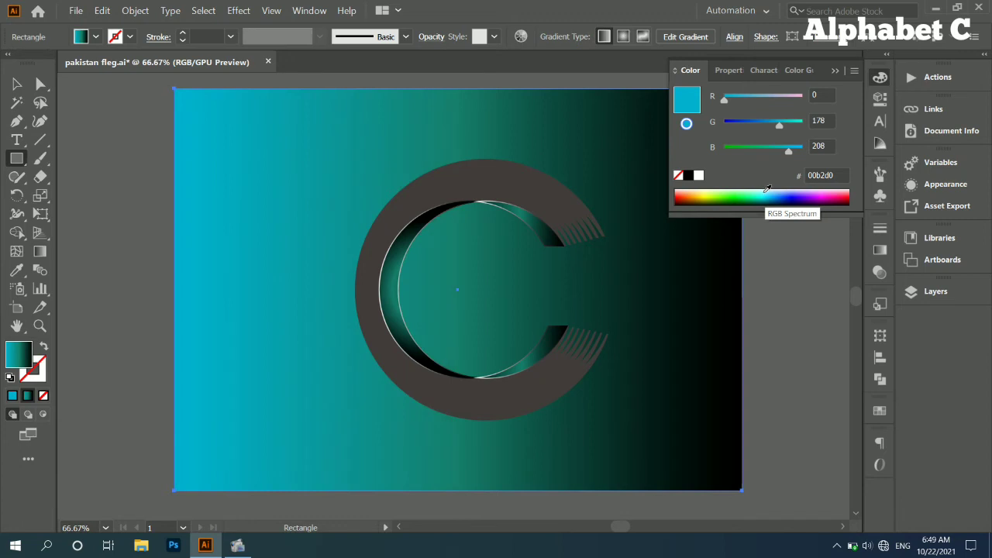
{"action": "left_click", "coordinate": [790, 190]}
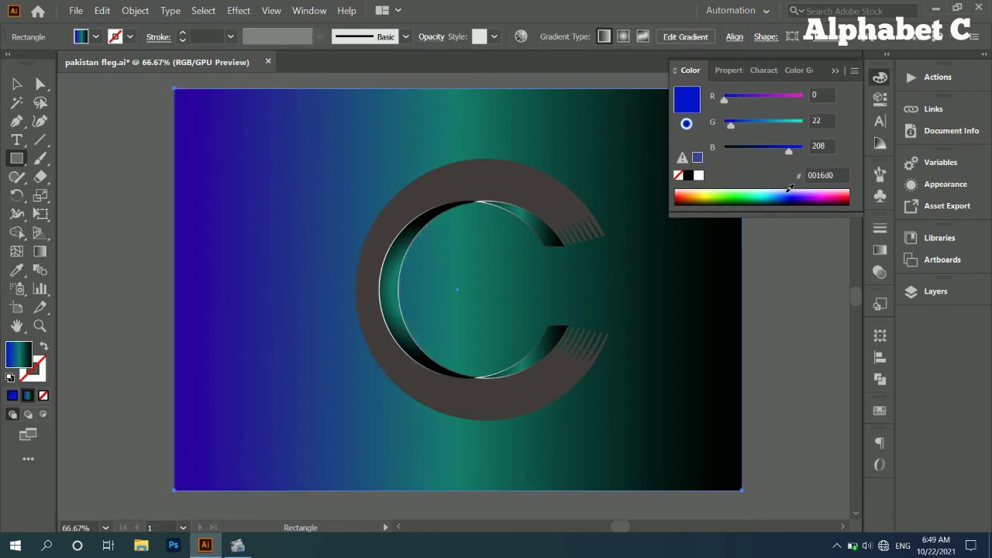
{"action": "left_click", "coordinate": [810, 190]}
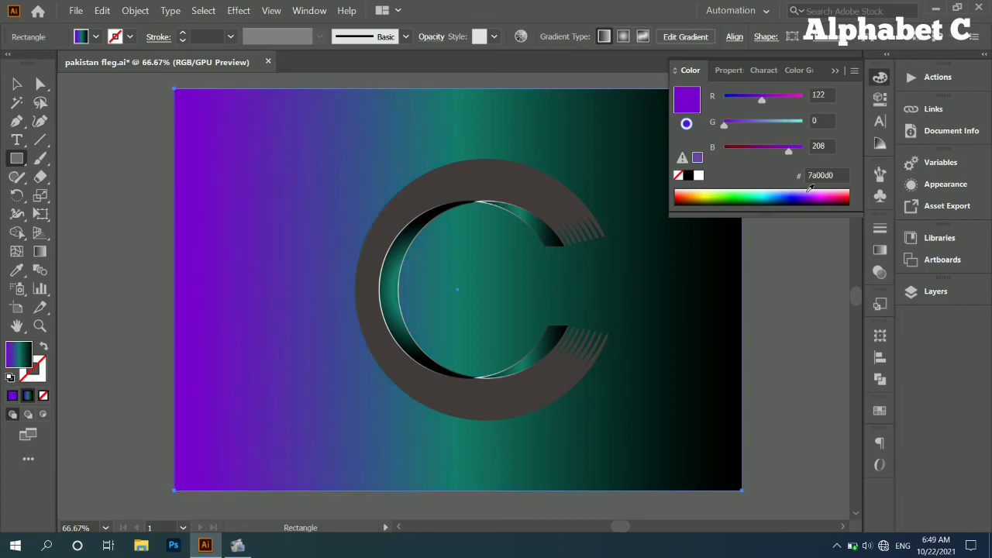
{"action": "left_click", "coordinate": [829, 190]}
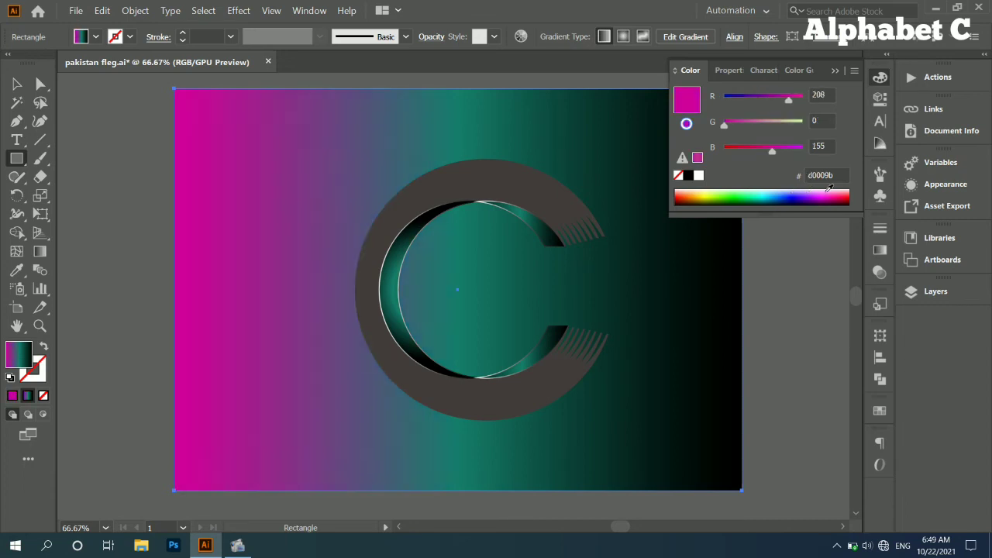
{"action": "left_click", "coordinate": [844, 192]}
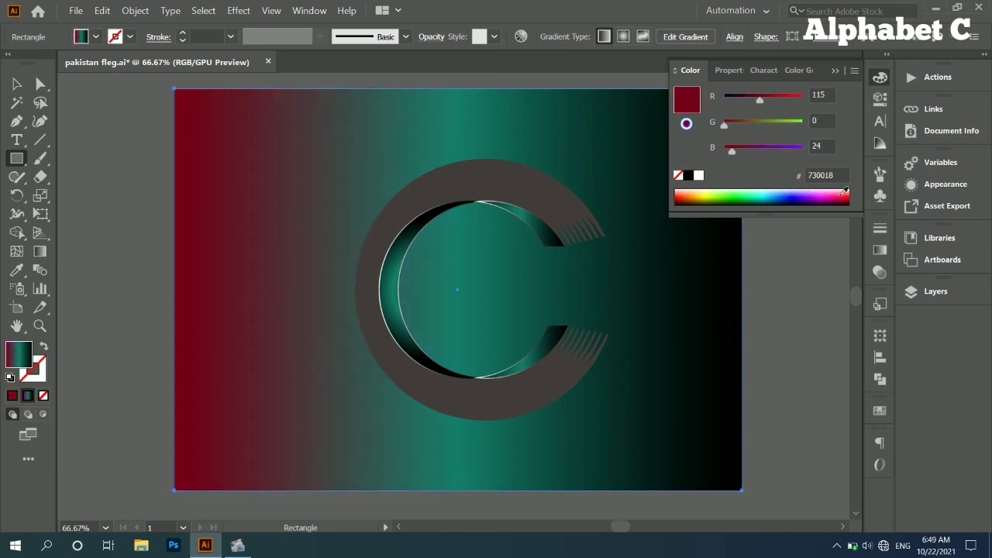
{"action": "left_click_drag", "start_coordinate": [844, 192], "coordinate": [708, 188]}
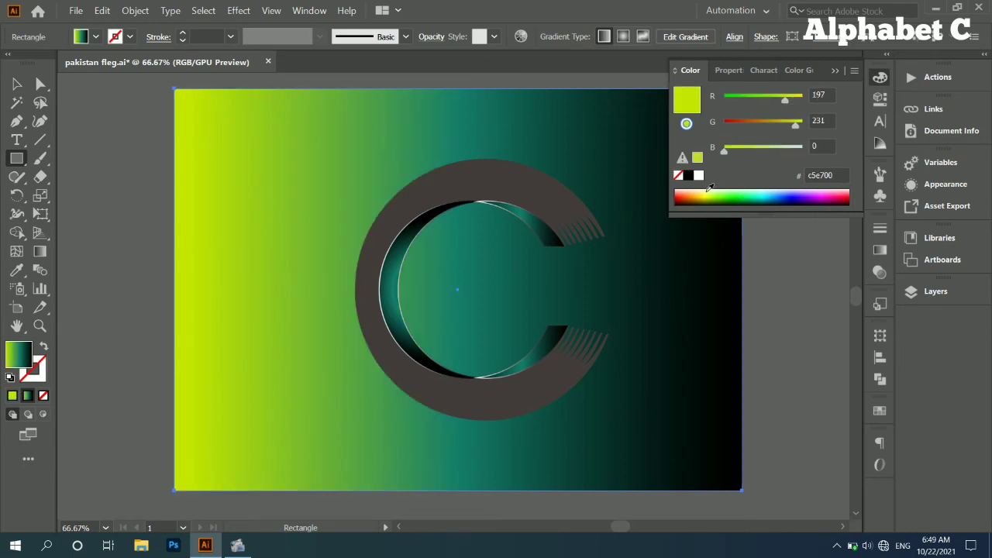
{"action": "left_click_drag", "start_coordinate": [708, 188], "coordinate": [694, 179]}
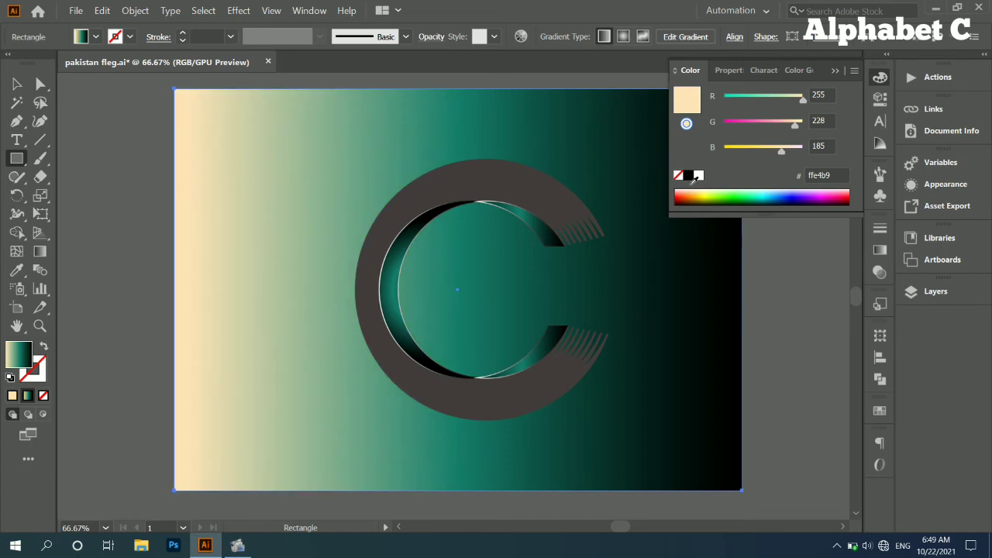
{"action": "left_click", "coordinate": [835, 72]}
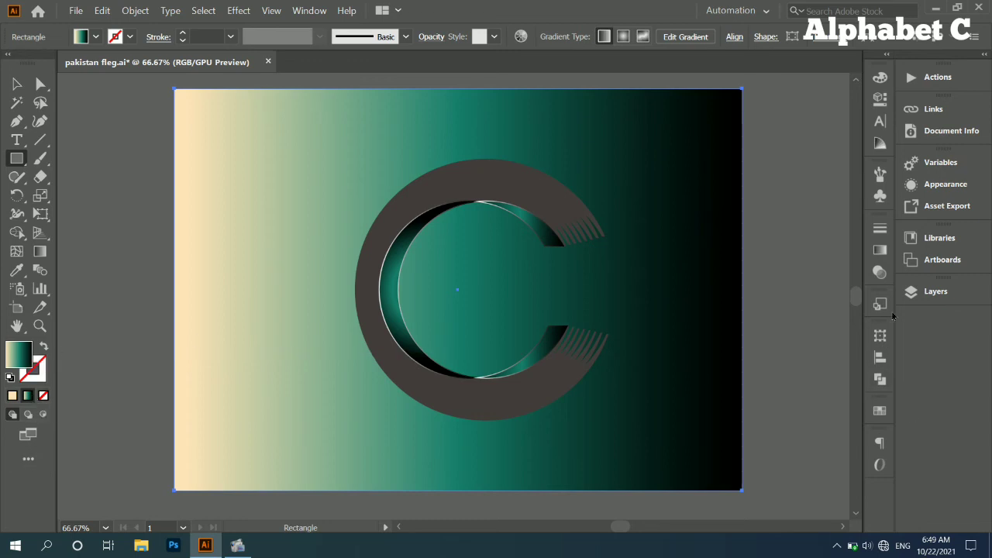
Widen the teal band, keep the gradient Linear, and reverse its direction
{"action": "left_click", "coordinate": [879, 250]}
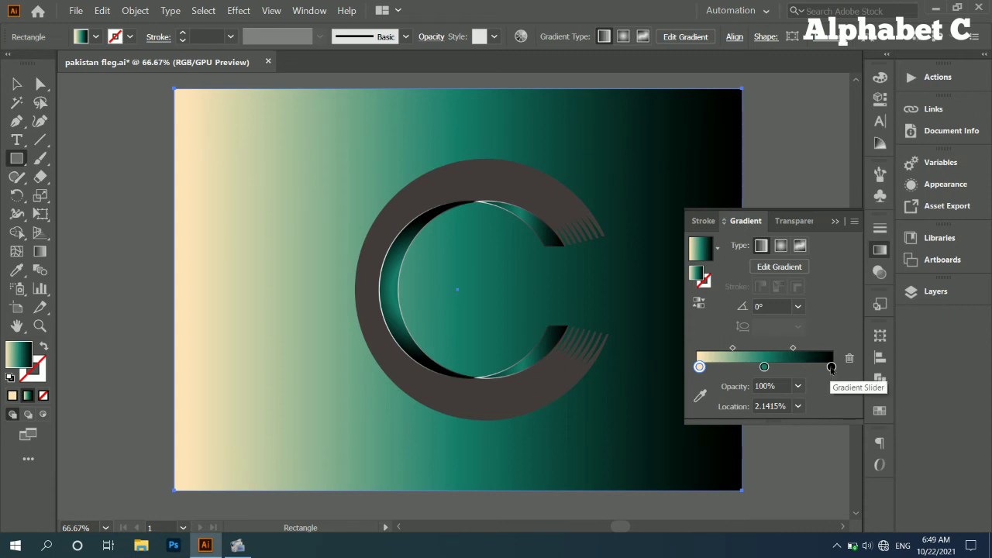
{"action": "left_click_drag", "start_coordinate": [792, 348], "coordinate": [819, 348]}
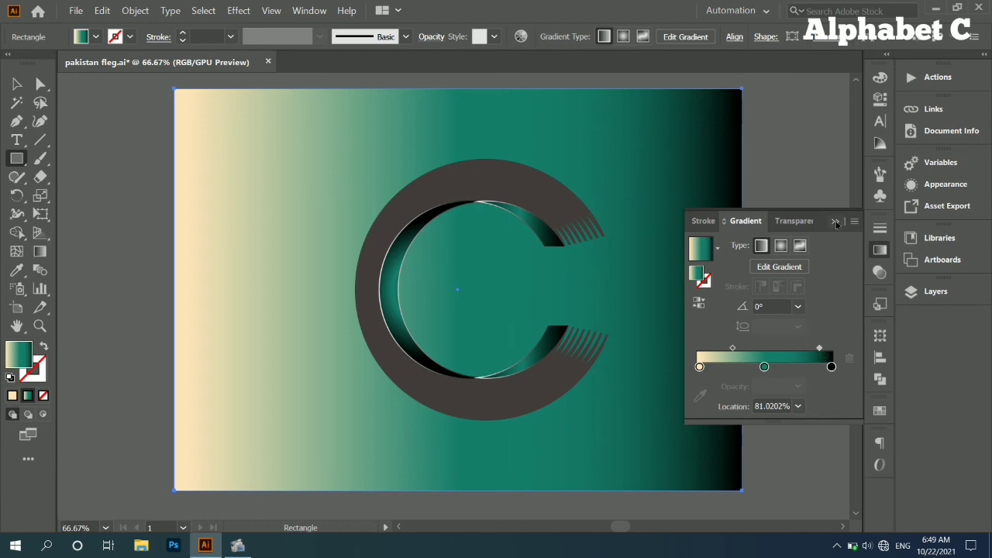
{"action": "left_click", "coordinate": [781, 248]}
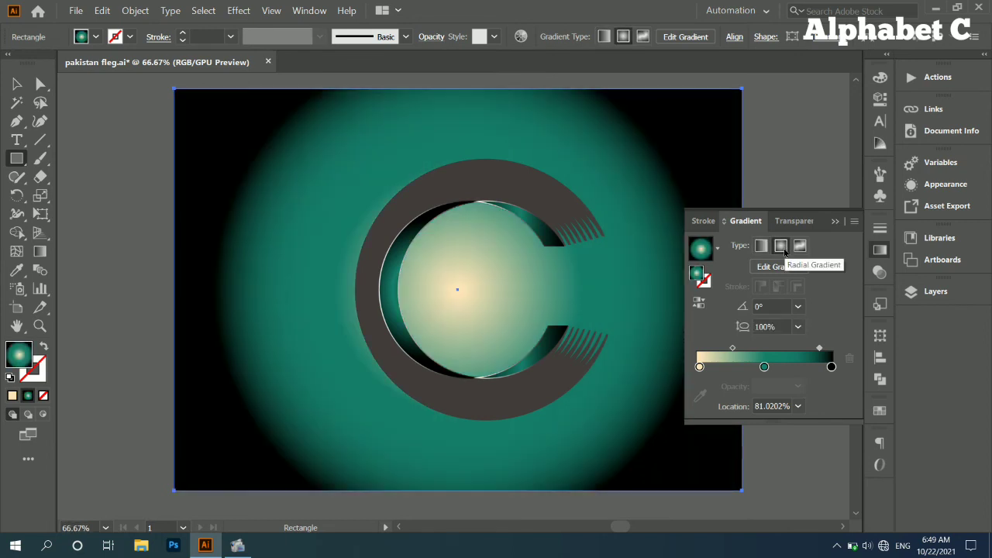
{"action": "left_click", "coordinate": [762, 251]}
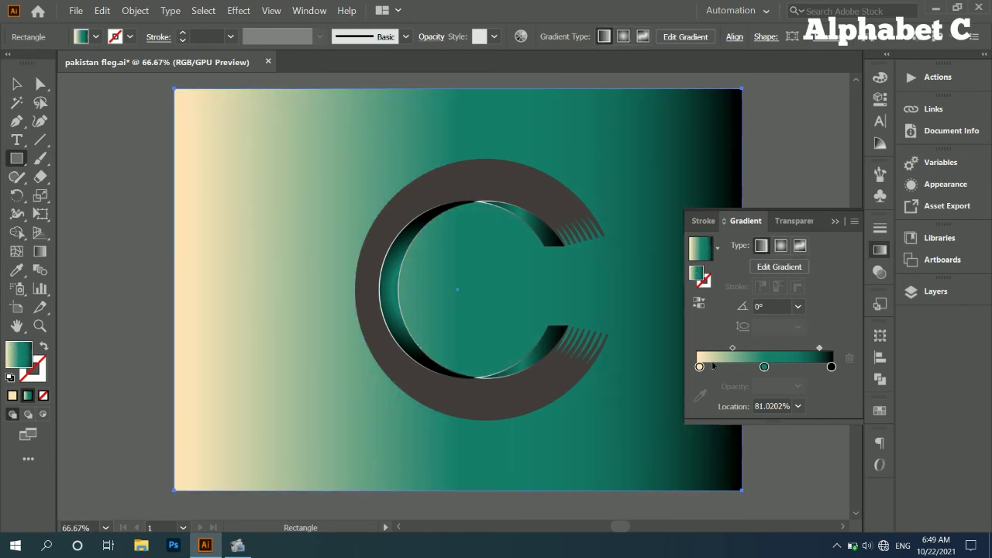
{"action": "left_click", "coordinate": [698, 302]}
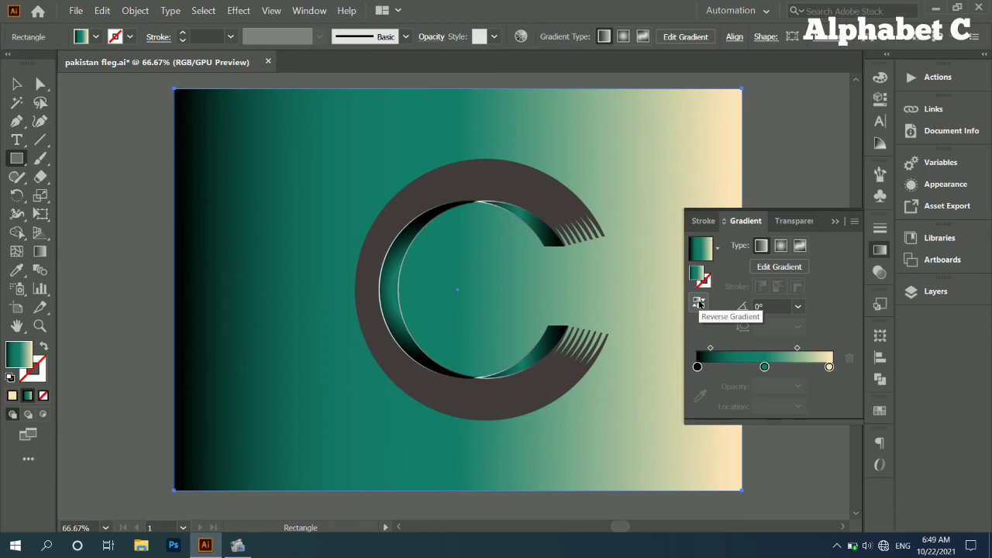
{"action": "left_click", "coordinate": [833, 221]}
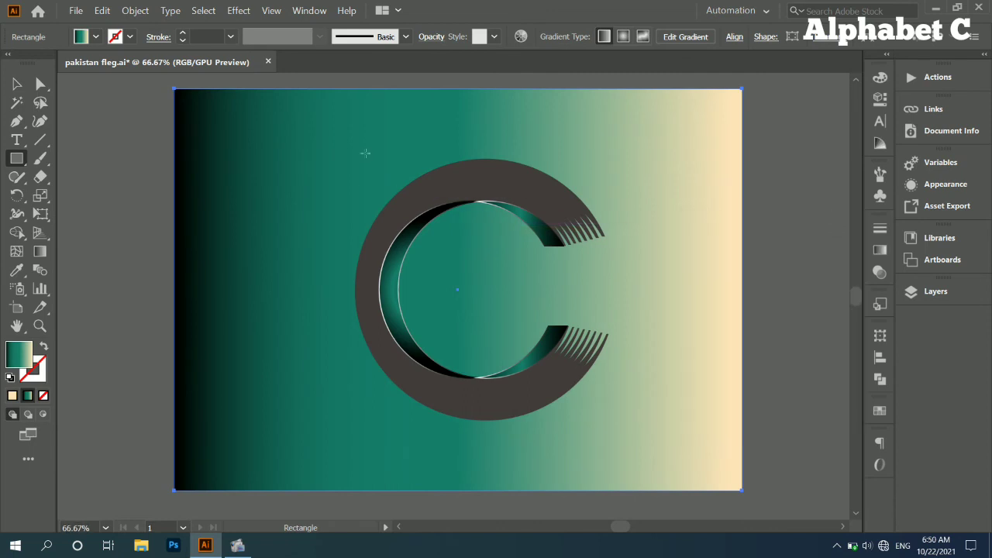
Select the background rectangle with the Selection tool and undo the accidental move
{"action": "key", "text": "v"}
{"action": "left_click_drag", "start_coordinate": [471, 256], "coordinate": [656, 416]}
{"action": "key", "text": "ctrl+z"}
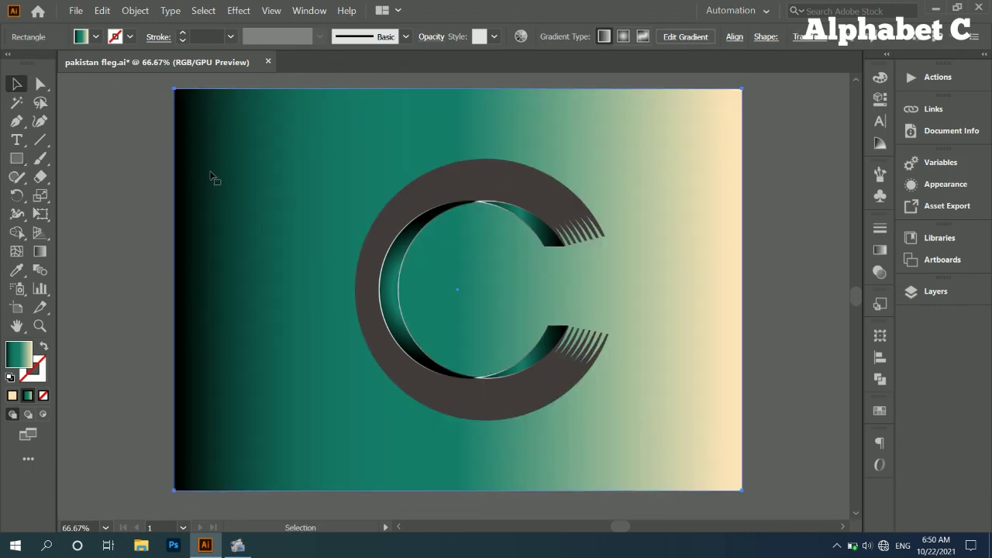
Lock the gradient background and select all the remaining C artwork
{"action": "left_click", "coordinate": [133, 11]}
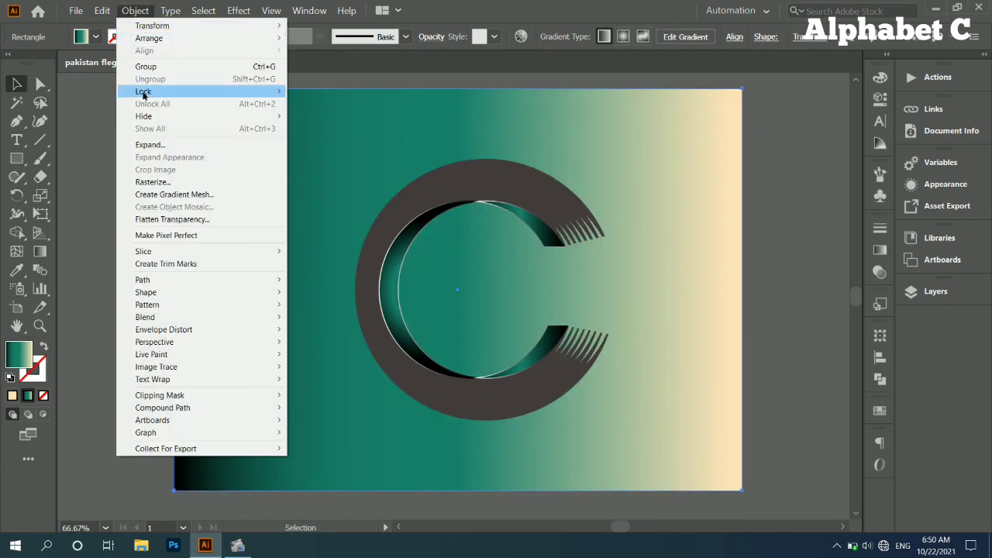
{"action": "mouse_move", "coordinate": [144, 91]}
{"action": "left_click", "coordinate": [313, 91]}
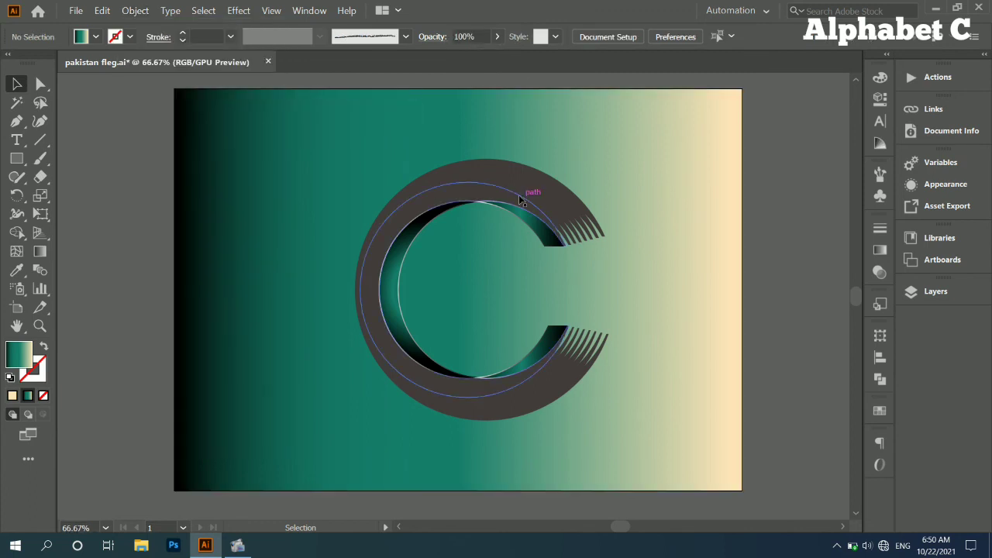
{"action": "key", "text": "ctrl+a"}
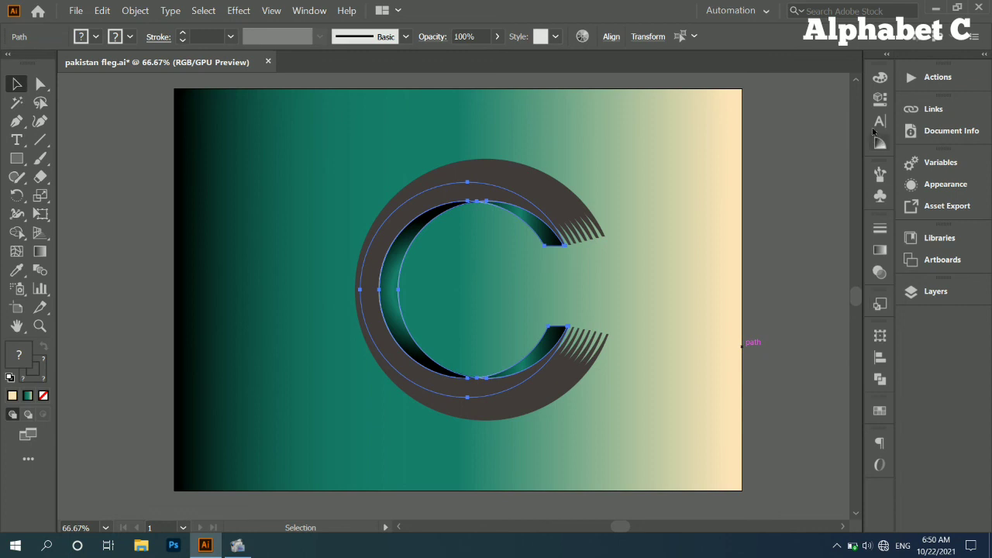
Show the C's Appearance settings and select the outer dark gray ring
{"action": "left_click", "coordinate": [879, 100]}
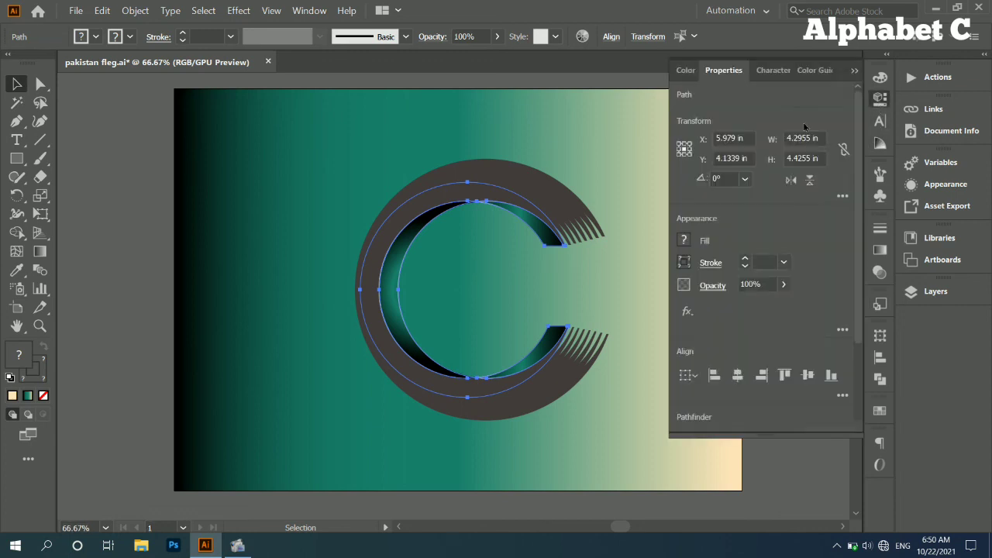
{"action": "left_click", "coordinate": [840, 330]}
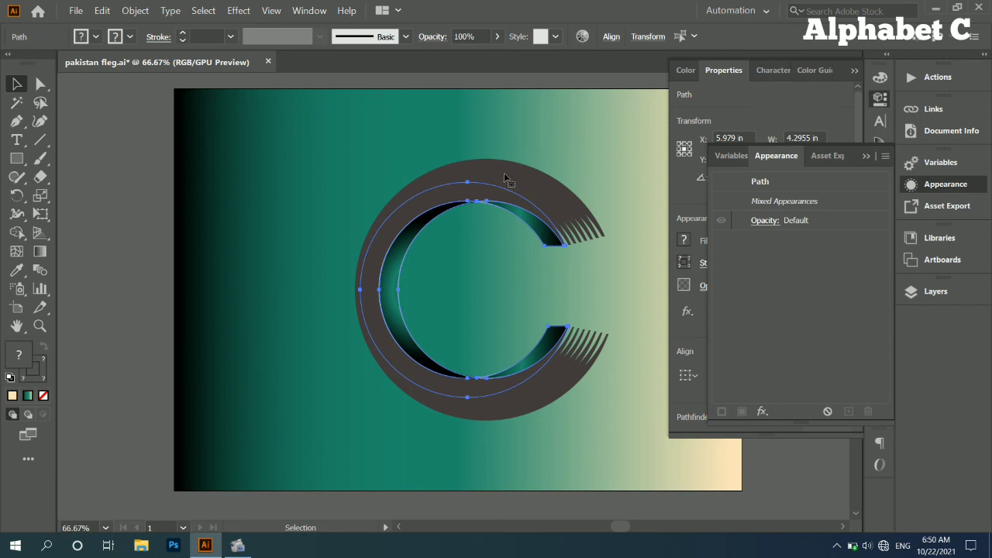
{"action": "left_click", "coordinate": [542, 153]}
{"action": "left_click", "coordinate": [525, 179]}
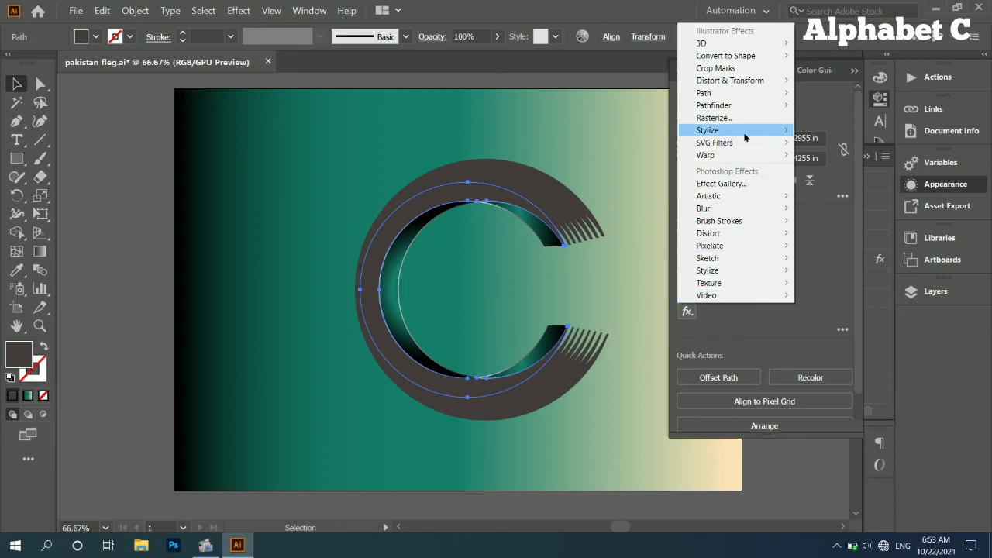
Add a Drop Shadow to the C ring: X -0.375 in, Y -0.25 in, blur 0.25 in
{"action": "mouse_move", "coordinate": [706, 130]}
{"action": "left_click", "coordinate": [806, 130]}
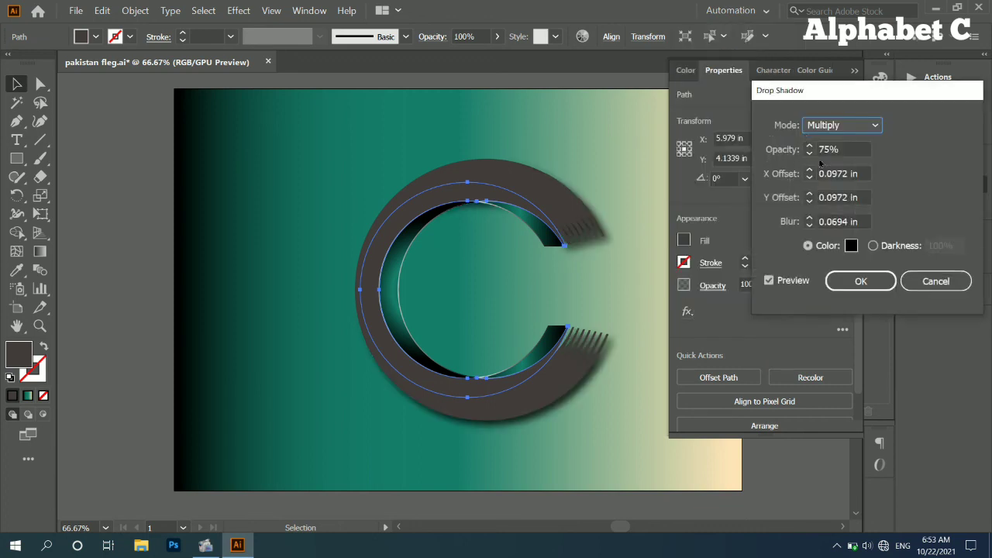
{"action": "left_click", "coordinate": [809, 171]}
{"action": "left_click", "coordinate": [809, 170]}
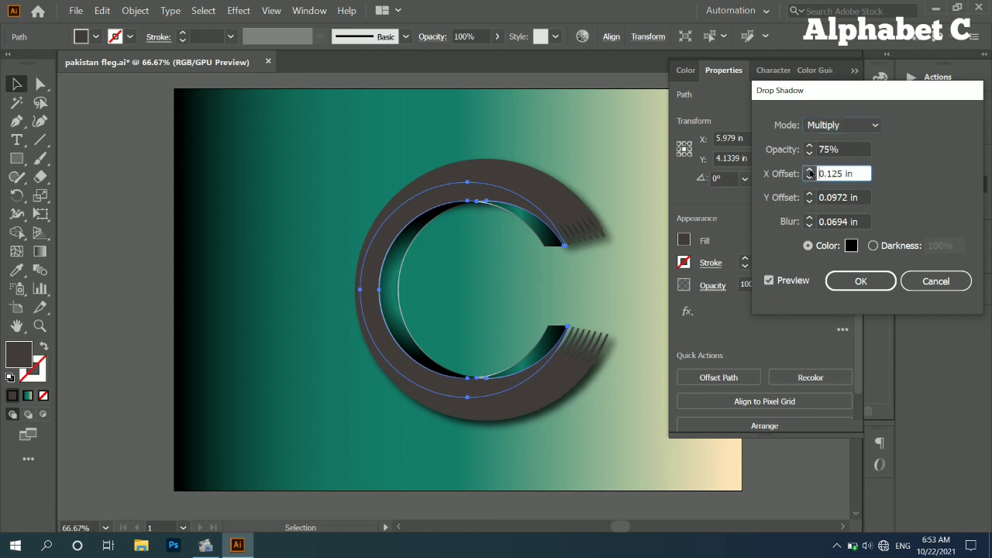
{"action": "key", "text": "Down"}
{"action": "key", "text": "Down"}
{"action": "key", "text": "Down"}
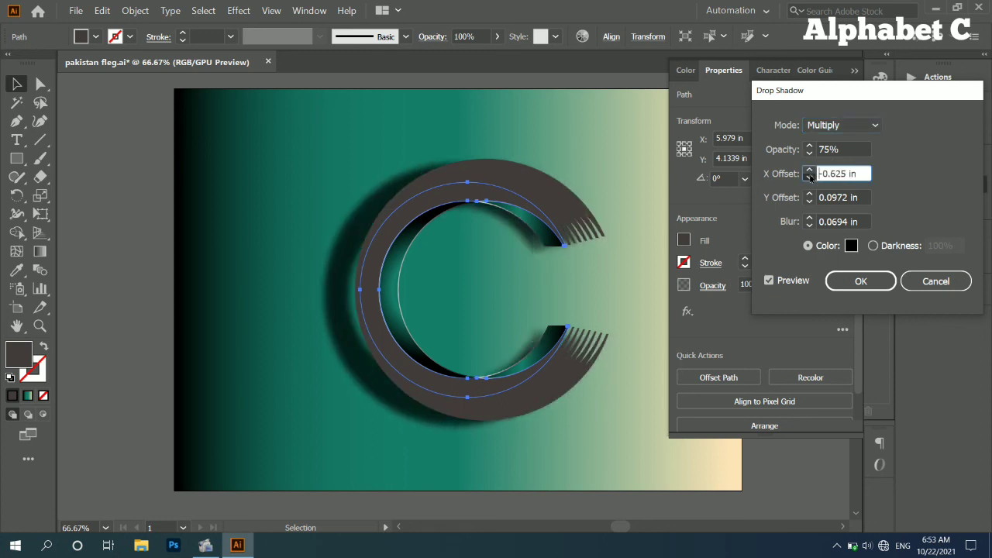
{"action": "key", "text": "Down"}
{"action": "key", "text": "Up"}
{"action": "key", "text": "Up"}
{"action": "key", "text": "Up"}
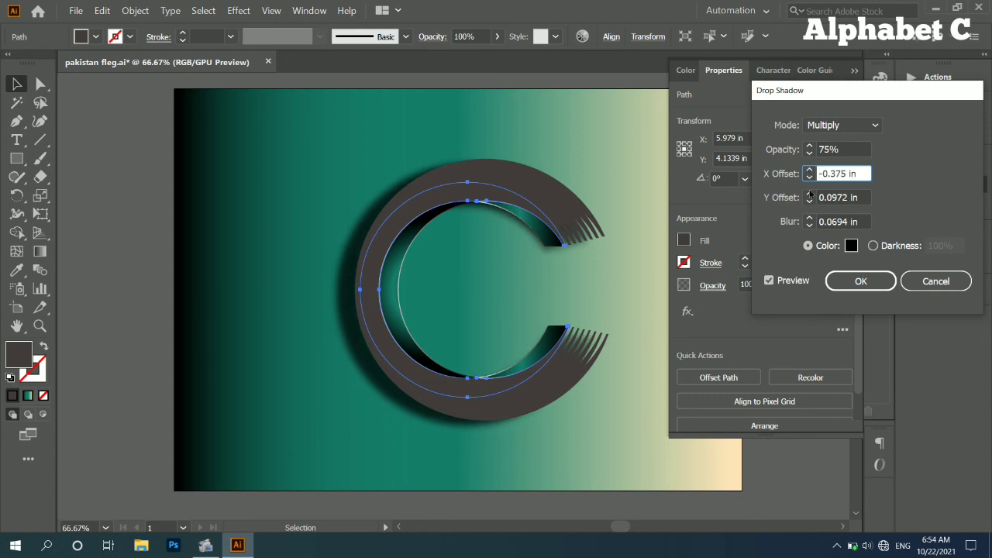
{"action": "left_click", "coordinate": [809, 200]}
{"action": "type", "text": "-0.25"}
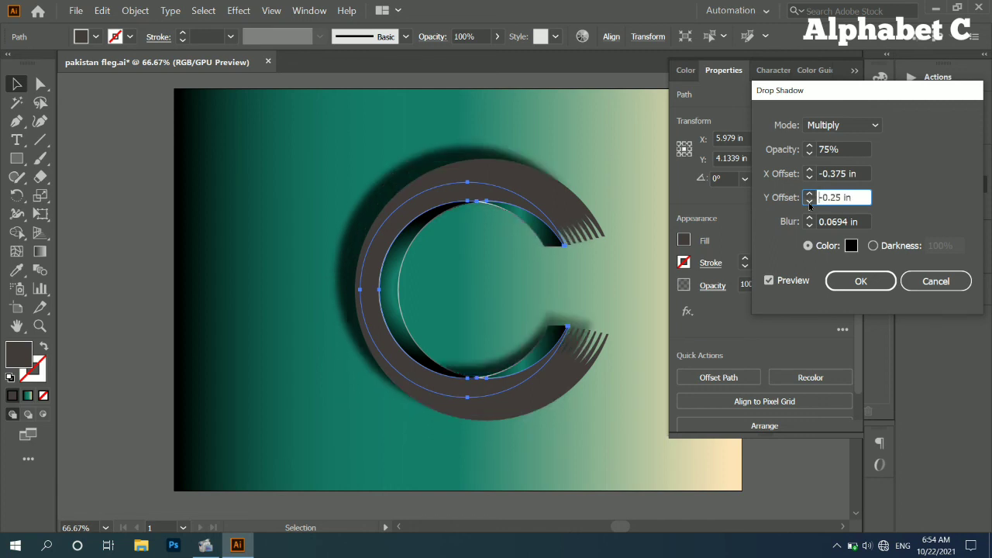
{"action": "left_click", "coordinate": [809, 224]}
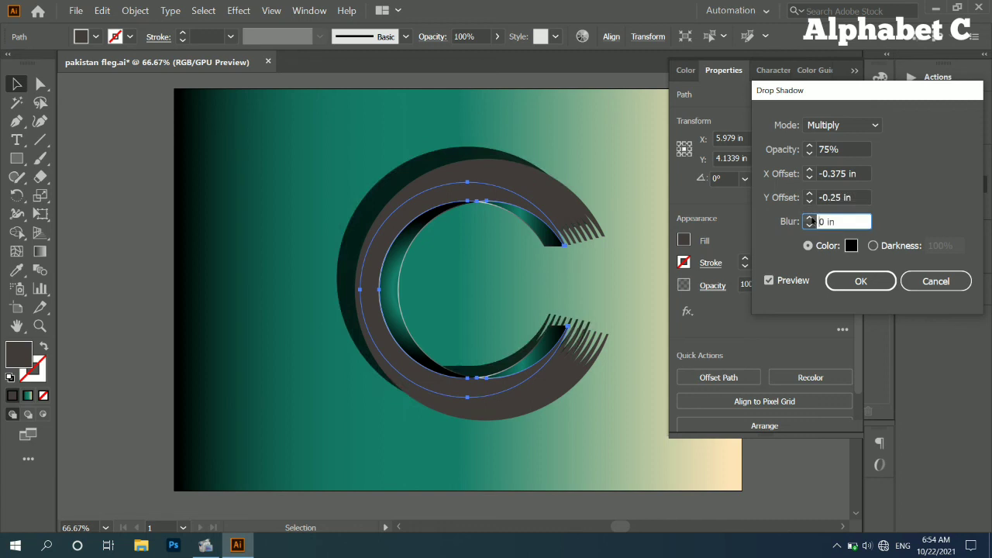
{"action": "left_click", "coordinate": [809, 218]}
{"action": "left_click", "coordinate": [809, 219]}
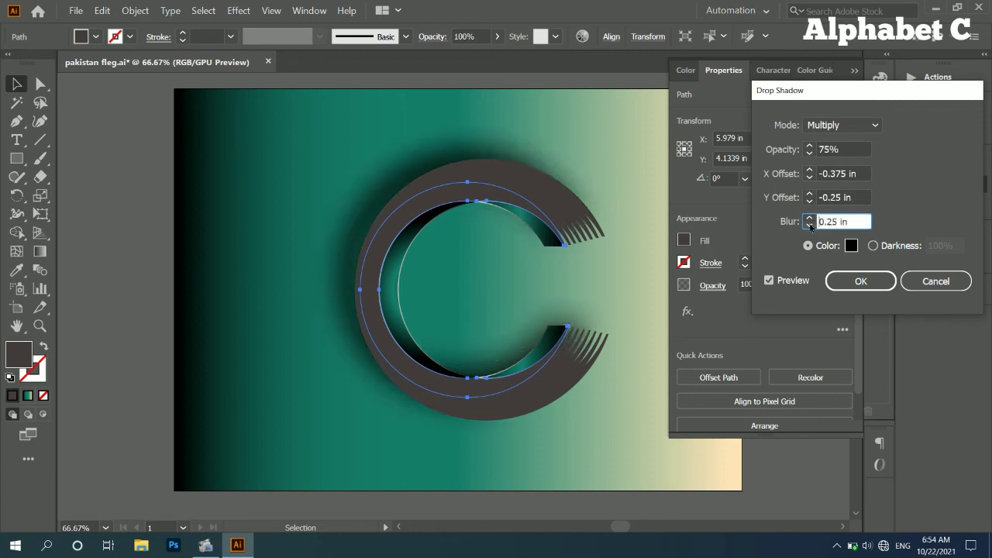
{"action": "left_click", "coordinate": [858, 281]}
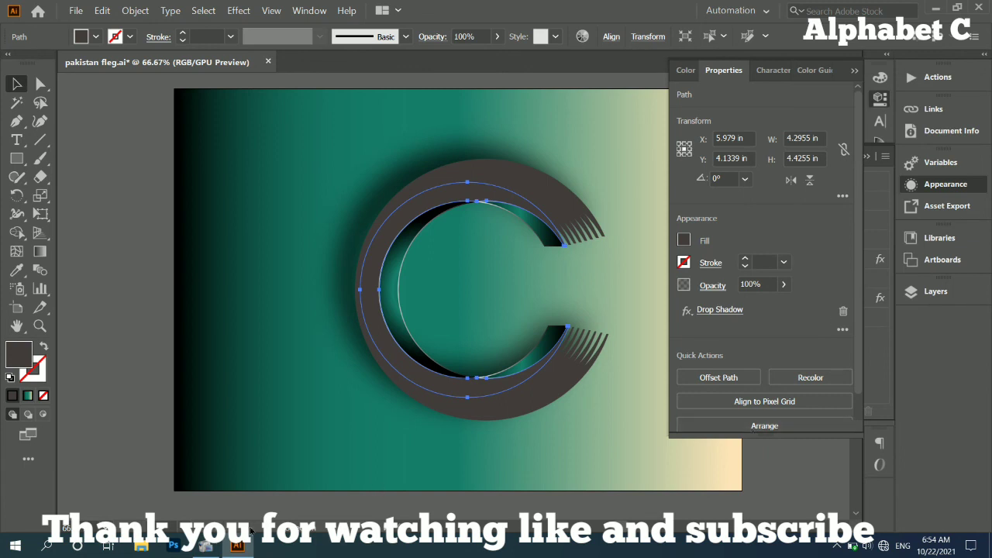
{"action": "left_click", "coordinate": [854, 70]}
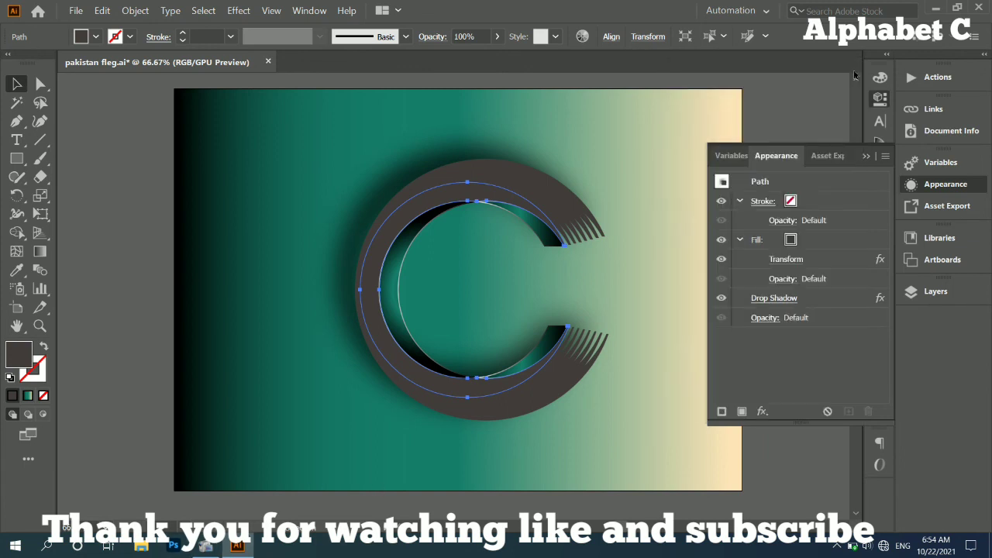